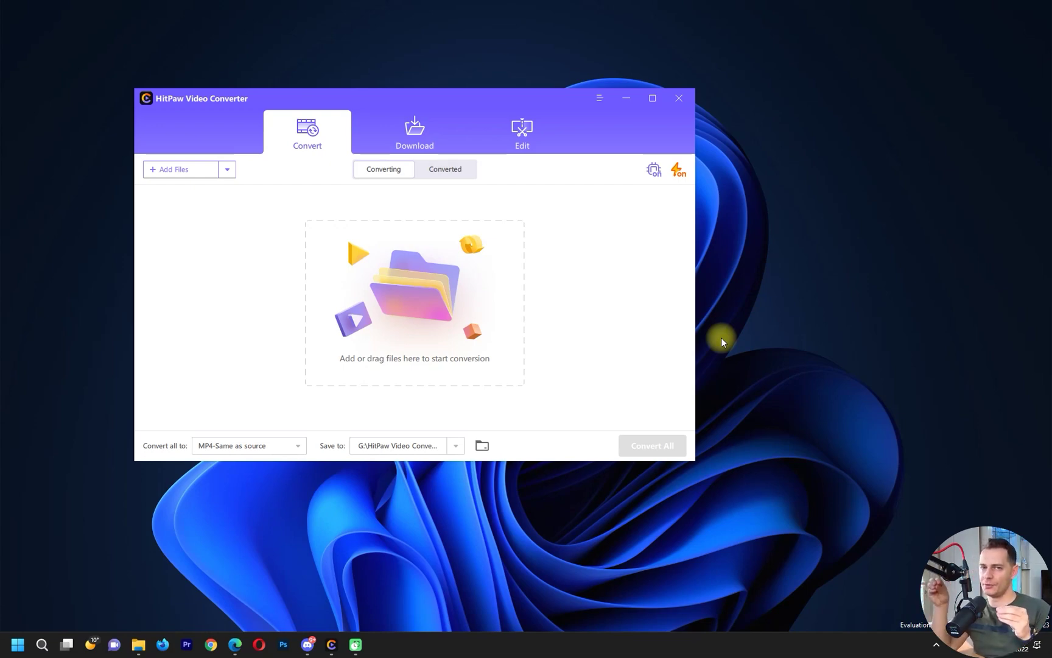
Step: Move the converter window left and glance at the Download and Edit pages before returning to Convert
left_click_drag(440, 92, 418, 124)
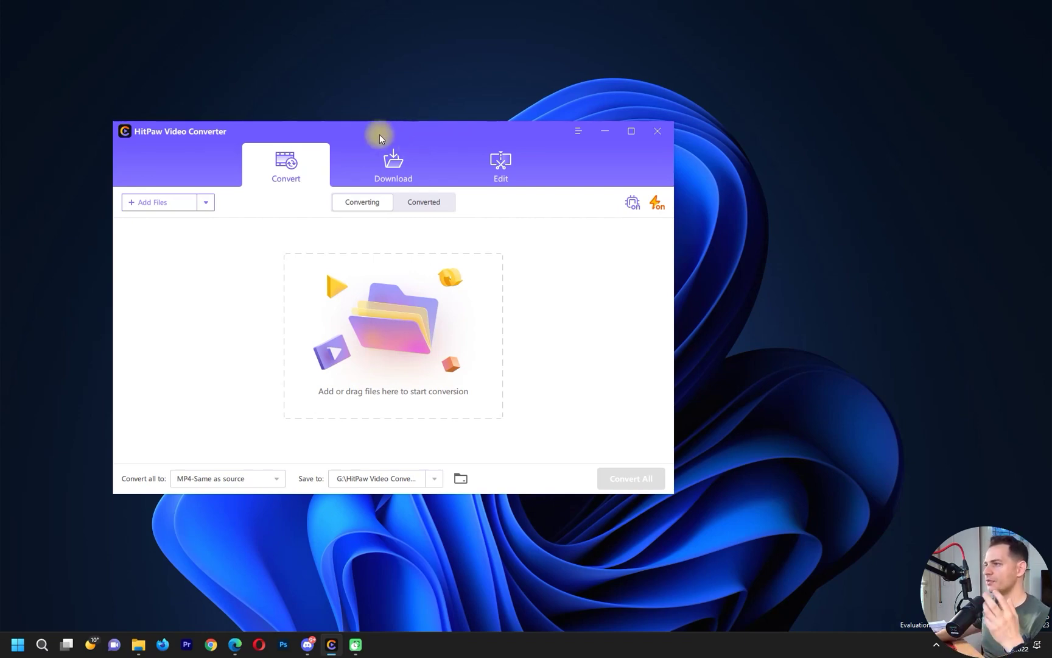
left_click_drag(359, 137, 297, 137)
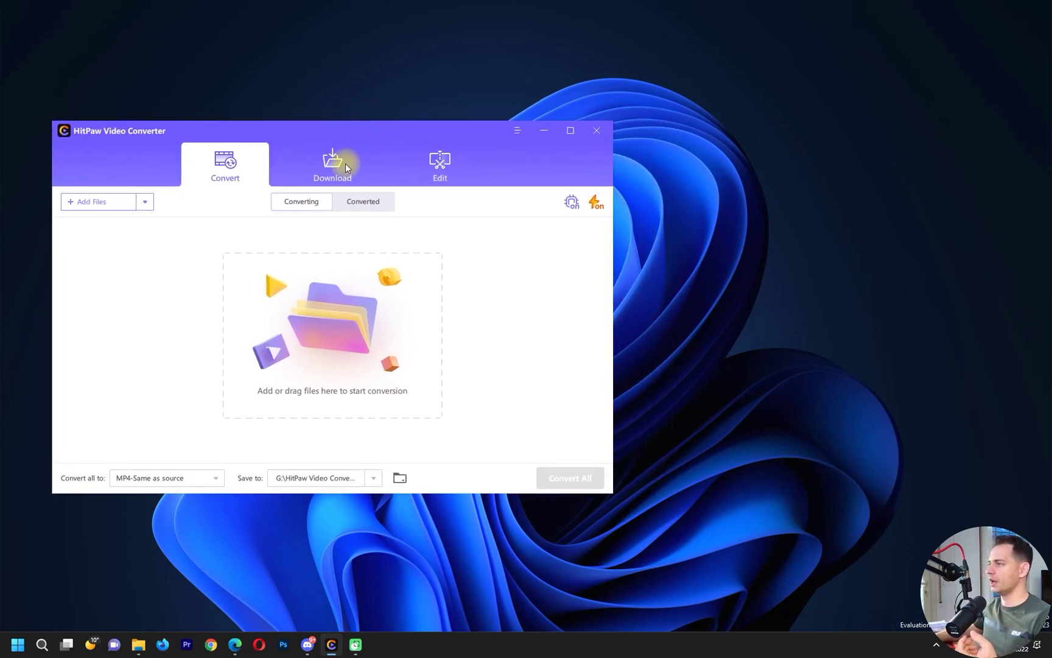
left_click(350, 163)
left_click(254, 162)
left_click(440, 163)
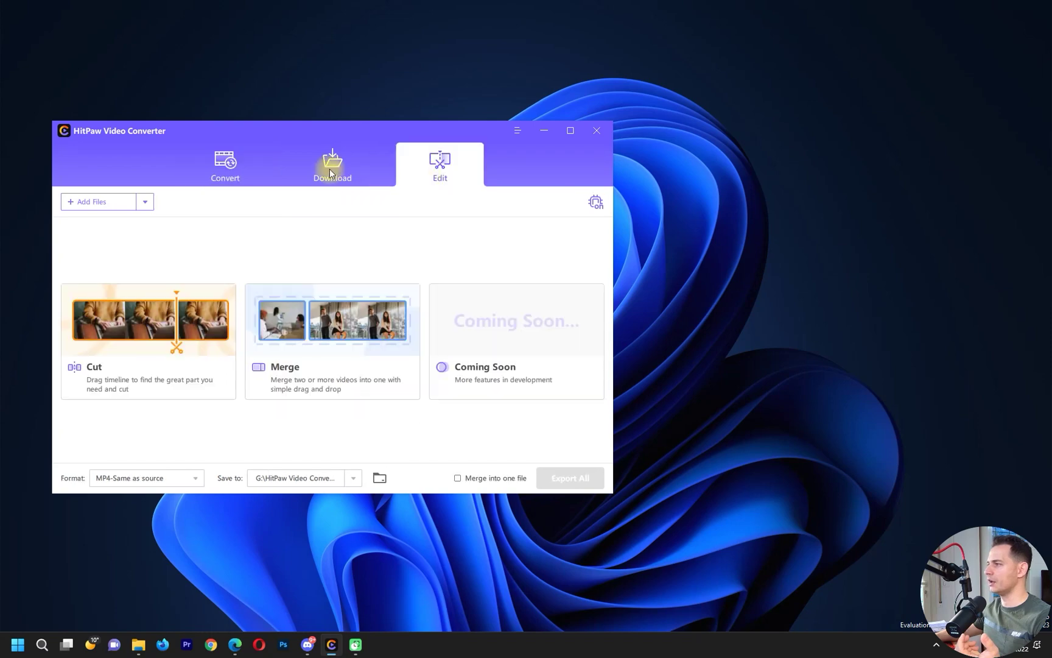
left_click(230, 164)
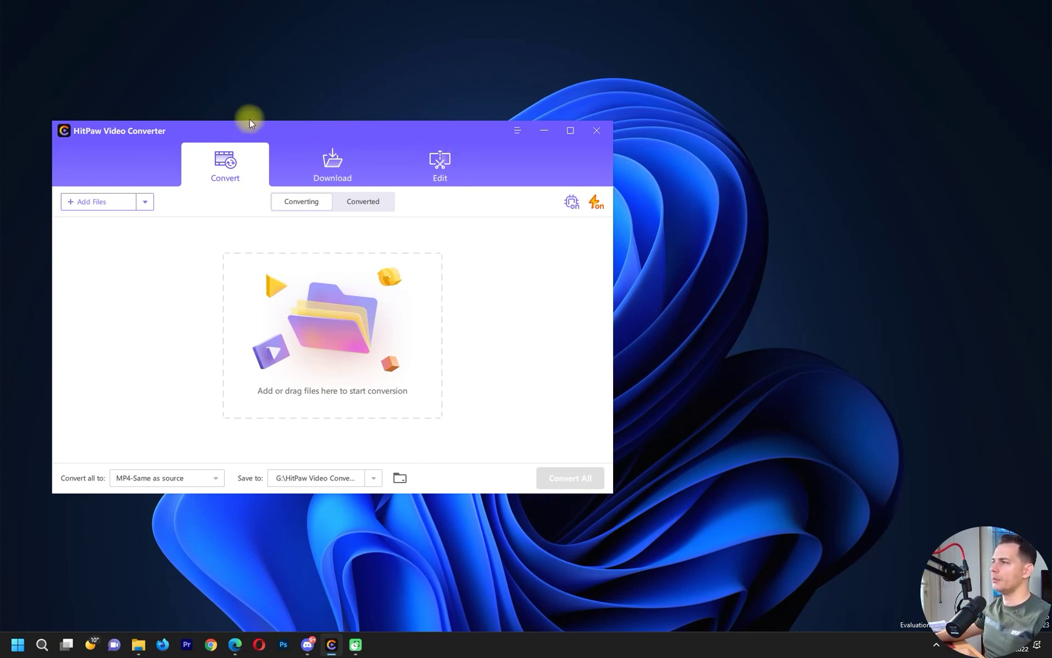
Step: Shift the converter slightly right and bring File Explorer's HitPaw folder window forward
left_click_drag(307, 129, 335, 131)
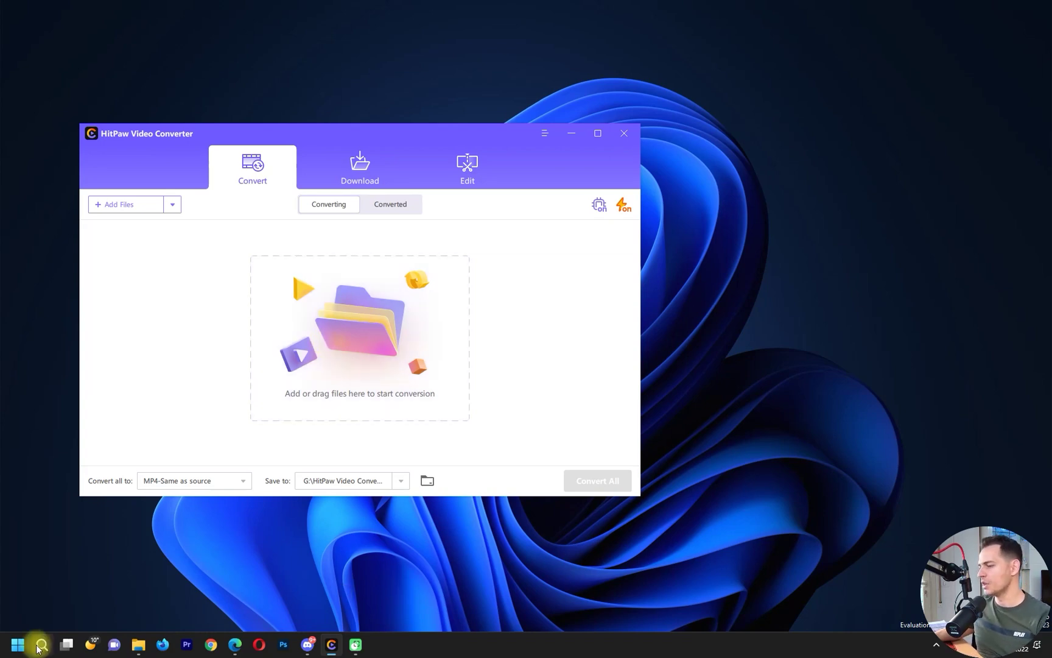
mouse_move(137, 648)
left_click(156, 594)
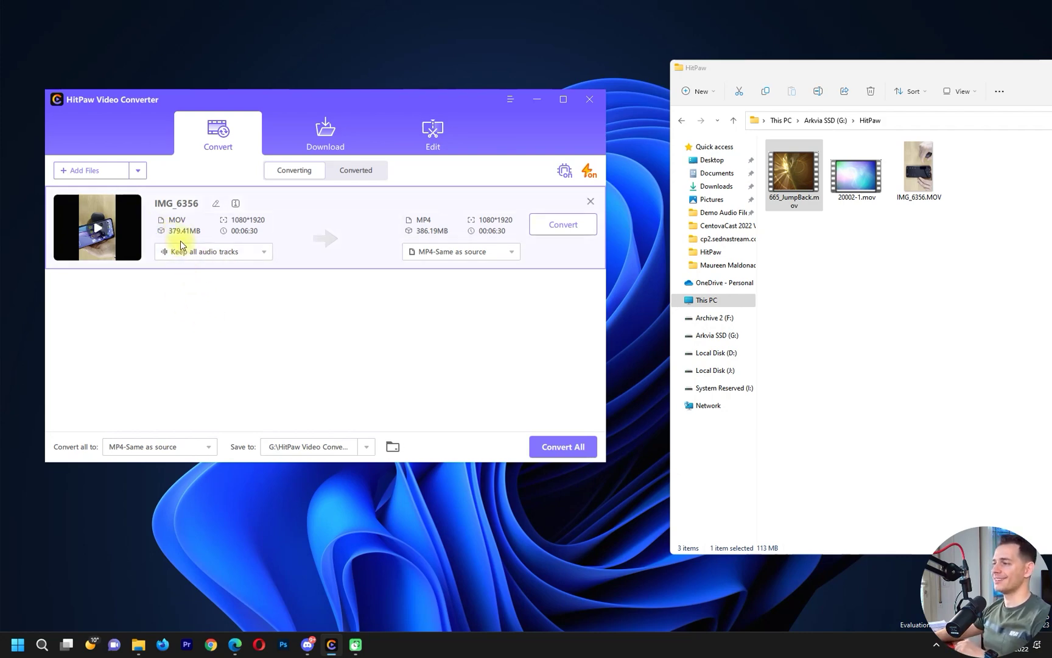
left_click(254, 258)
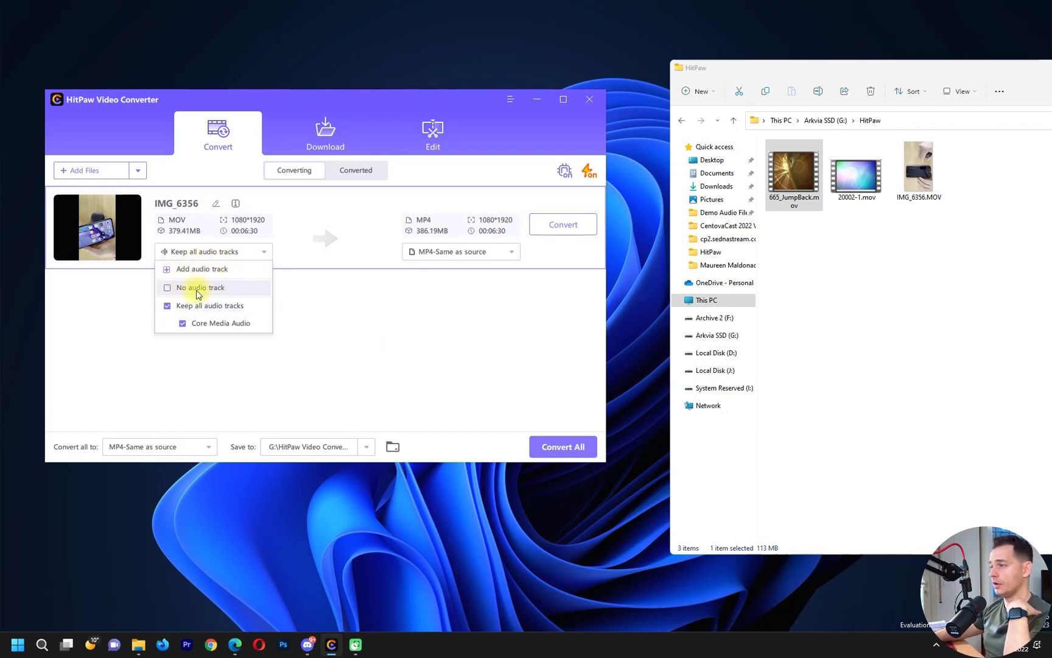
left_click(166, 291)
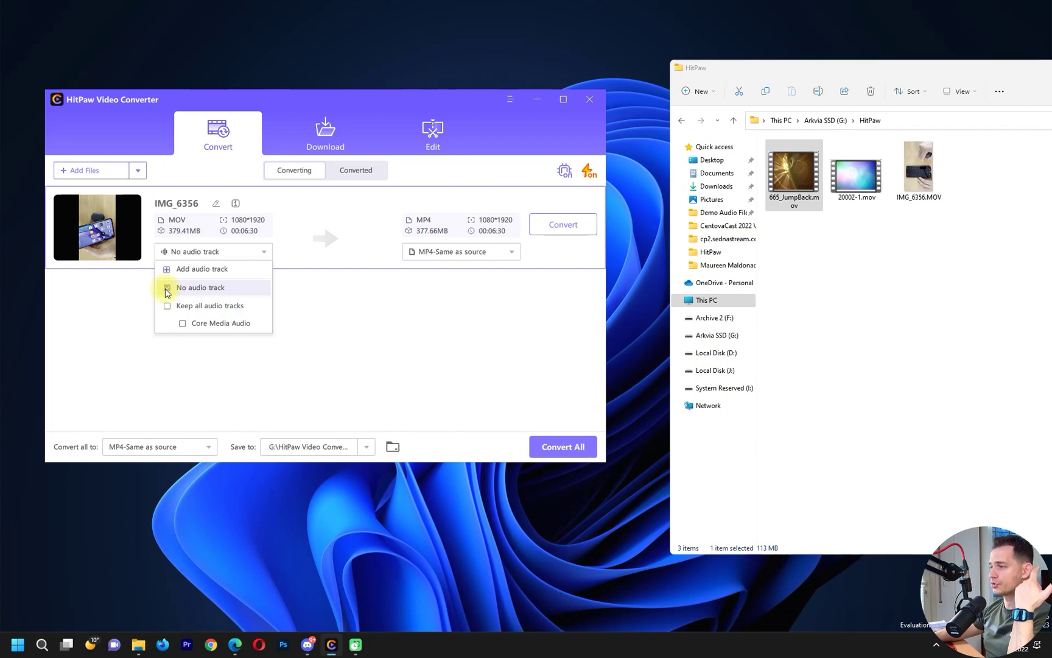
left_click(165, 306)
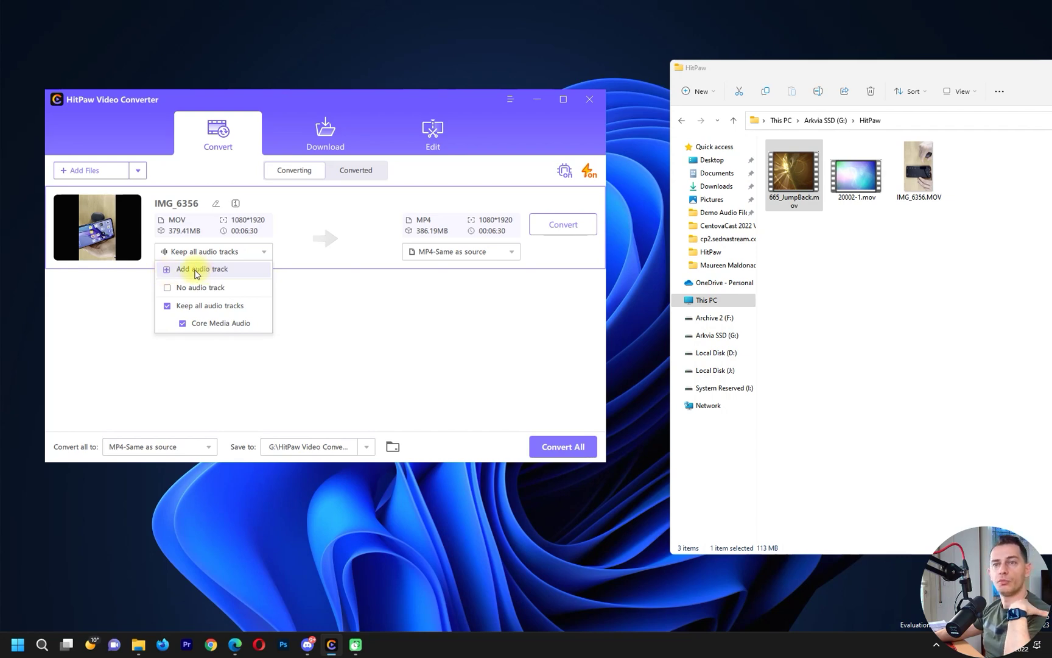
left_click(196, 272)
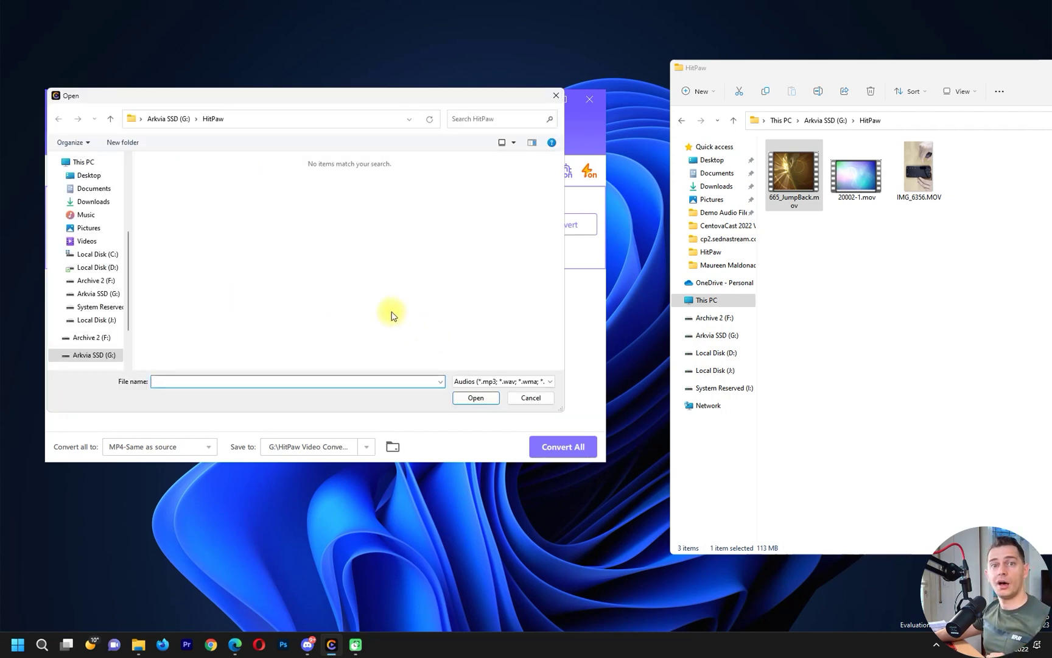
left_click(530, 398)
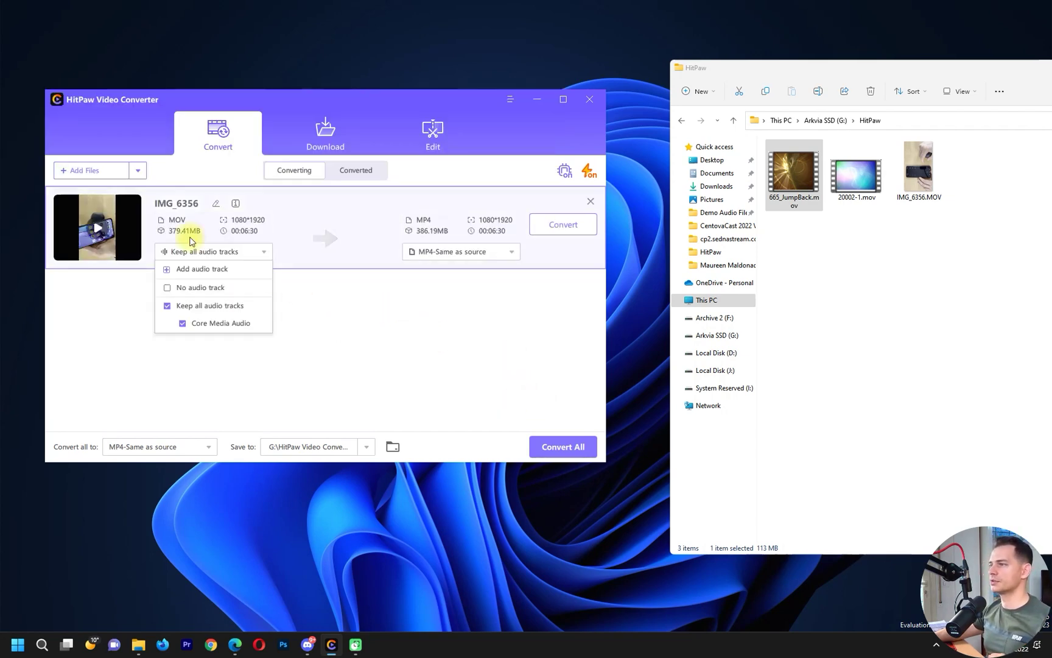
left_click(378, 327)
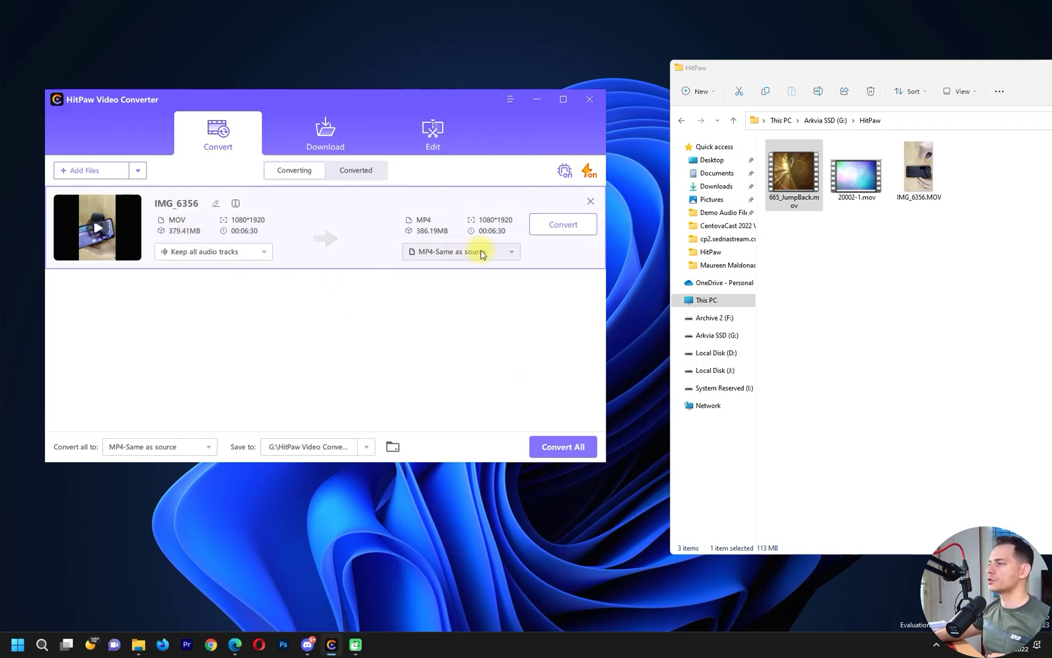
left_click(443, 251)
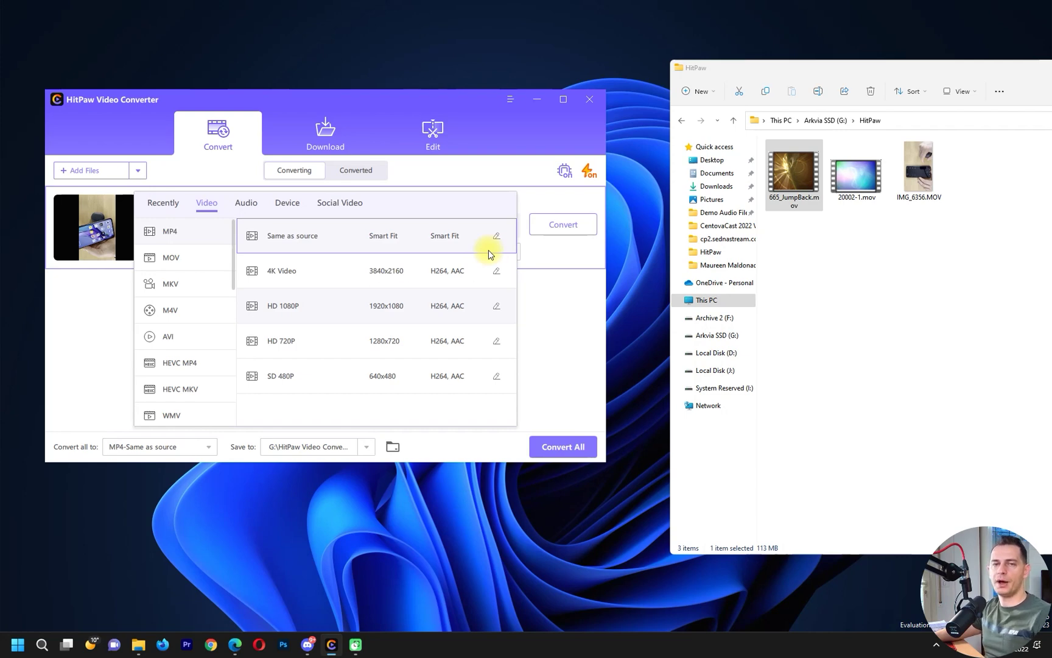
scroll(195, 384, "down", 4)
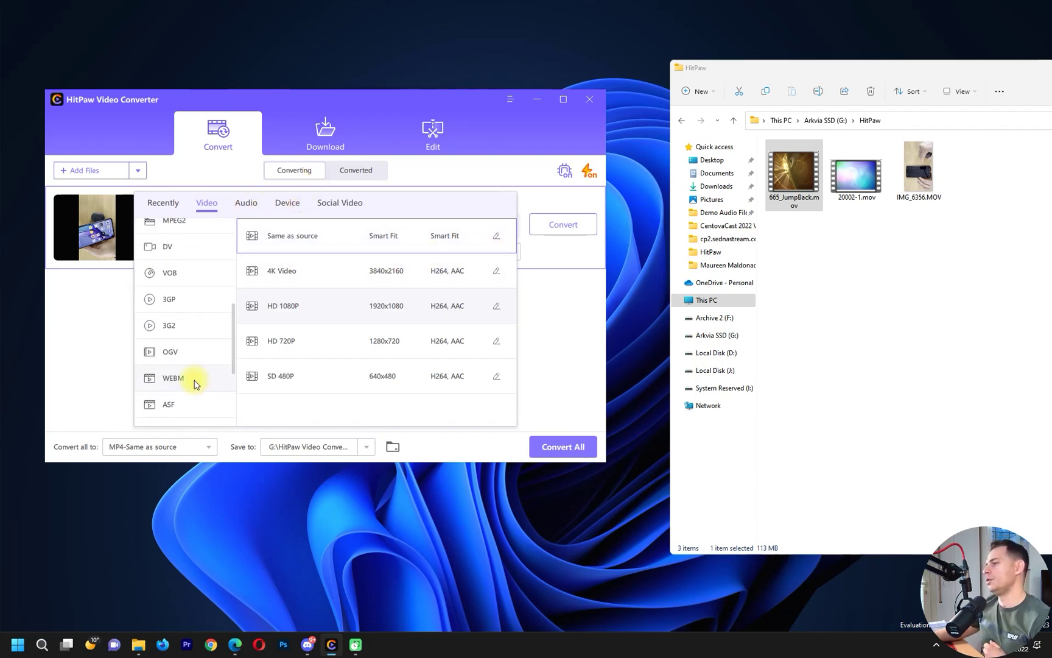
scroll(194, 380, "up", 5)
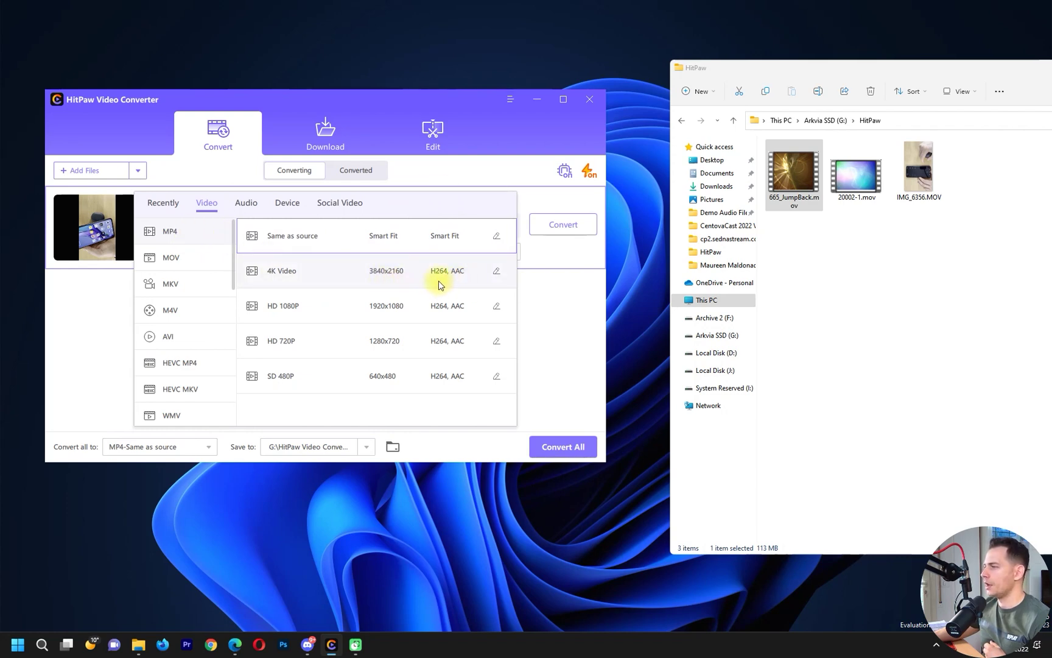
left_click(323, 234)
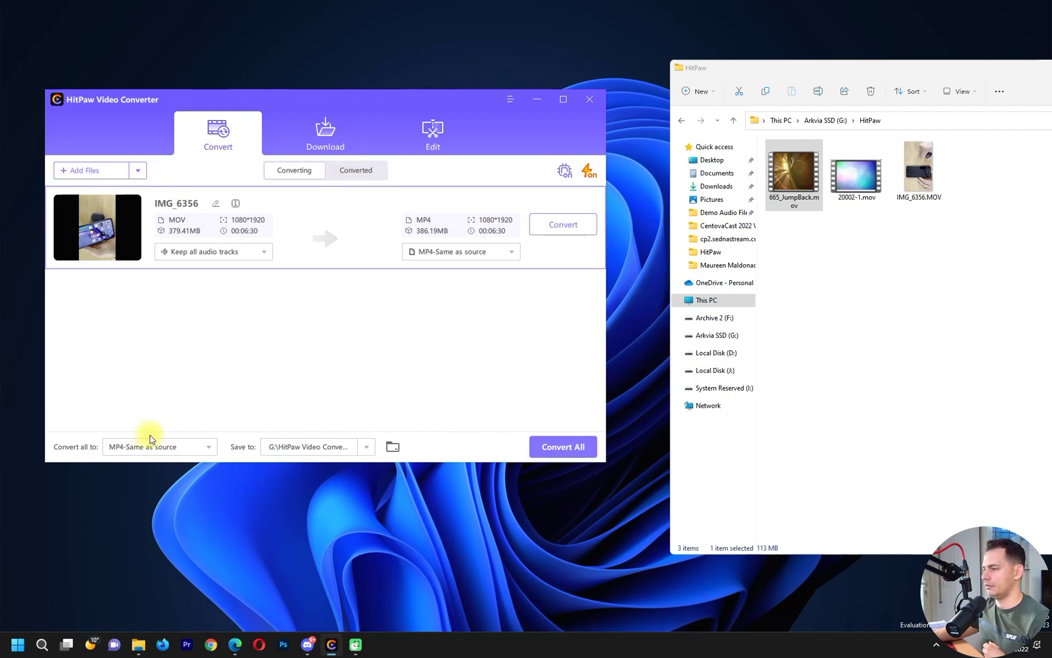
Step: Copy the HitPaw folder path and create a new 'converted videos' folder inside HitPaw
left_click(392, 449)
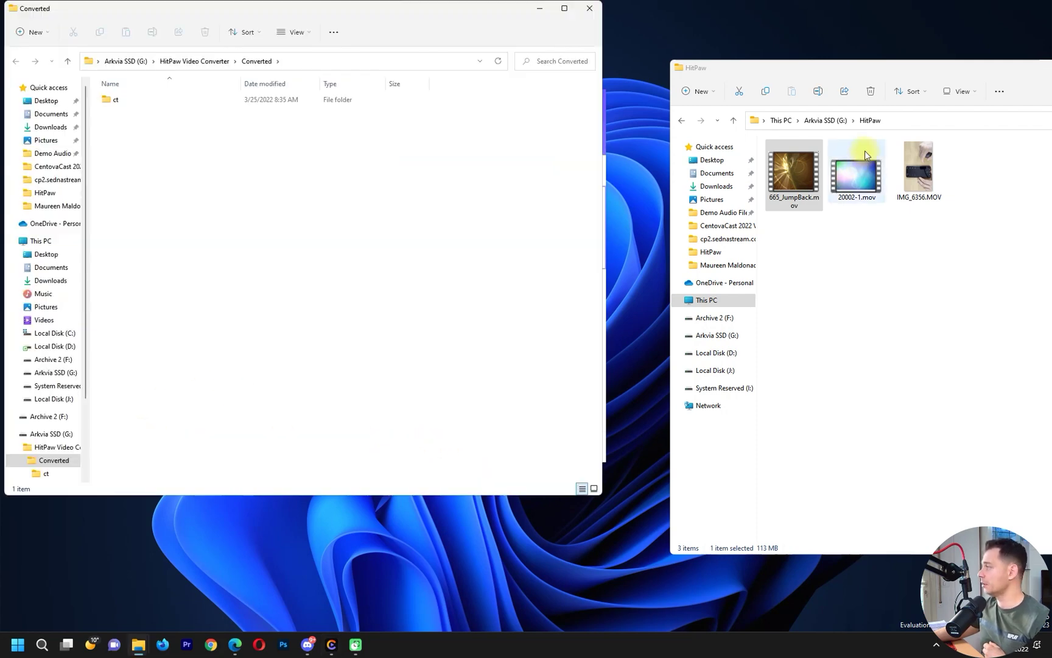
left_click(907, 120)
right_click(900, 121)
left_click(926, 168)
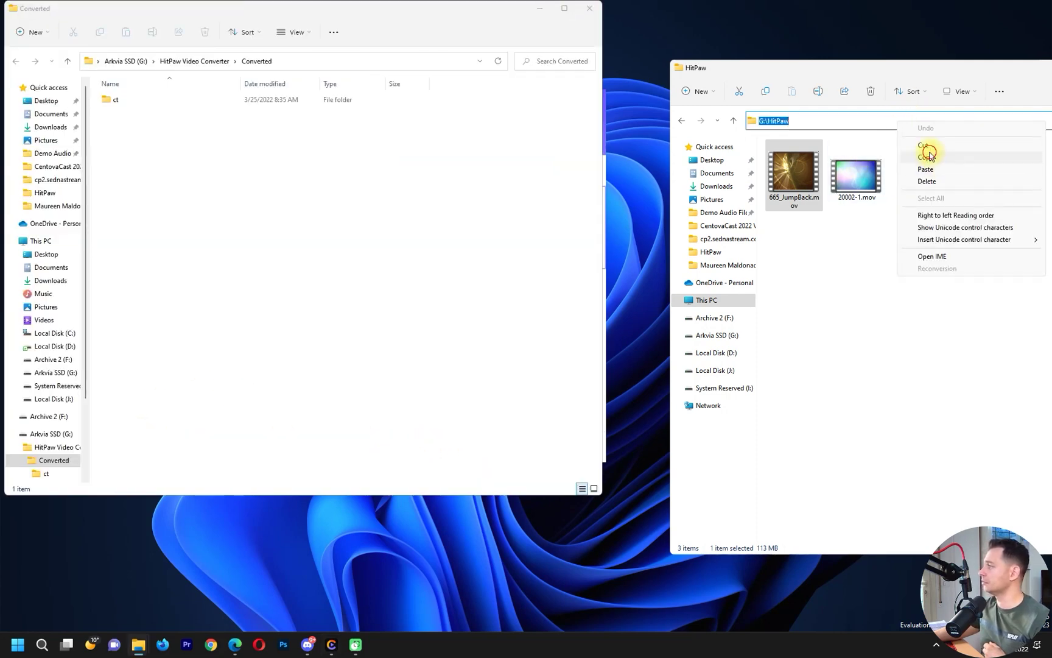
right_click(829, 289)
mouse_move(879, 454)
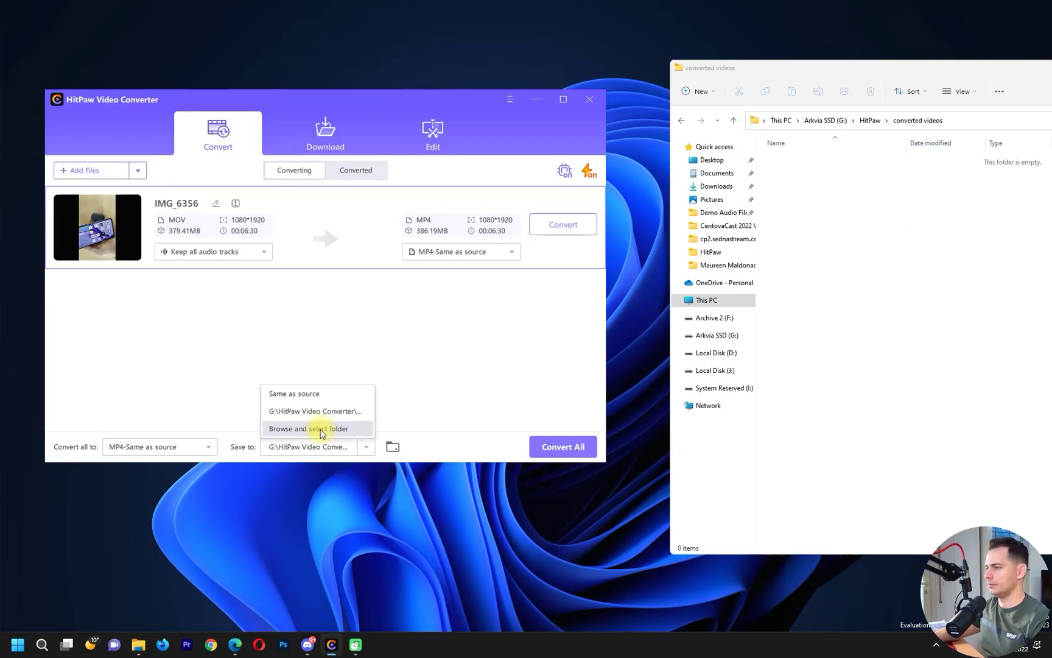
Step: Set the converter's save location to G:\HitPaw\converted videos
left_click(317, 430)
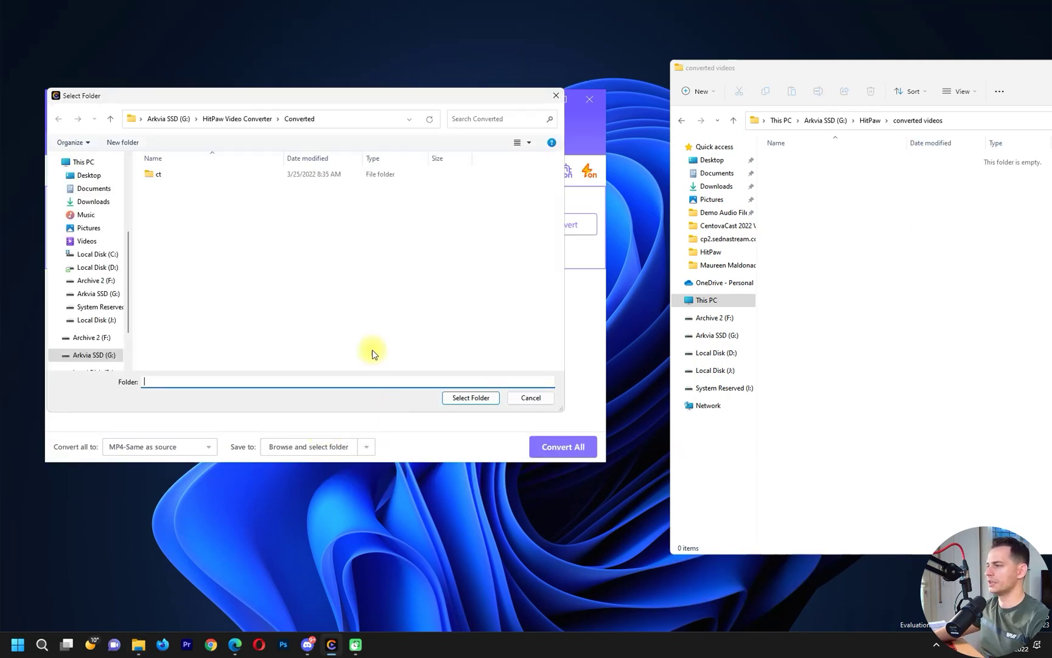
left_click(259, 381)
type("G:\\HitPaw\\converted videos")
left_click(470, 398)
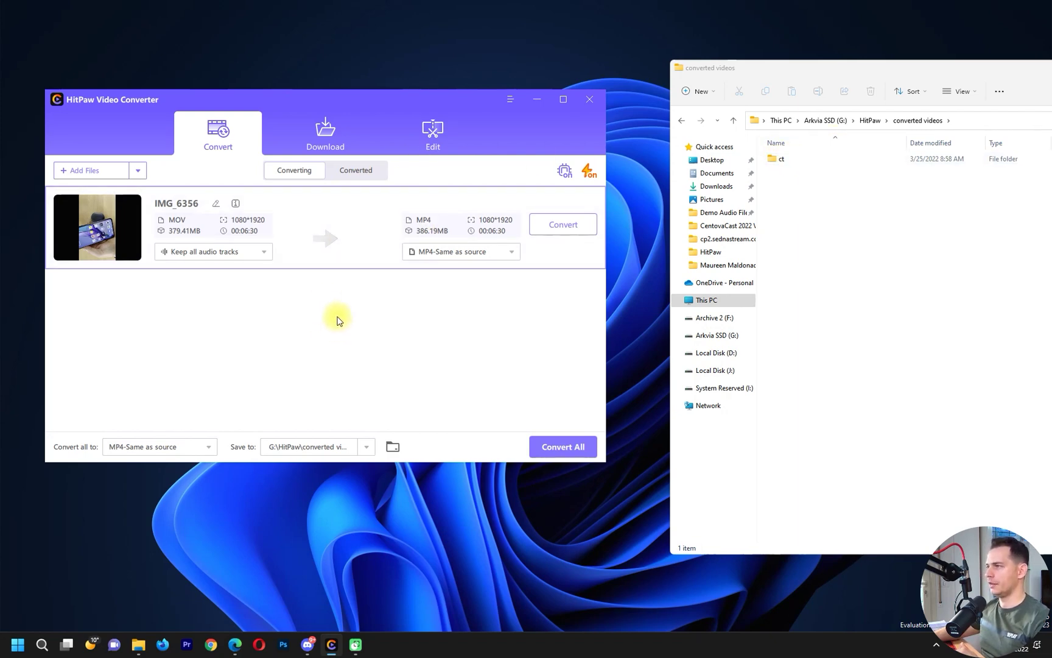
left_click(589, 174)
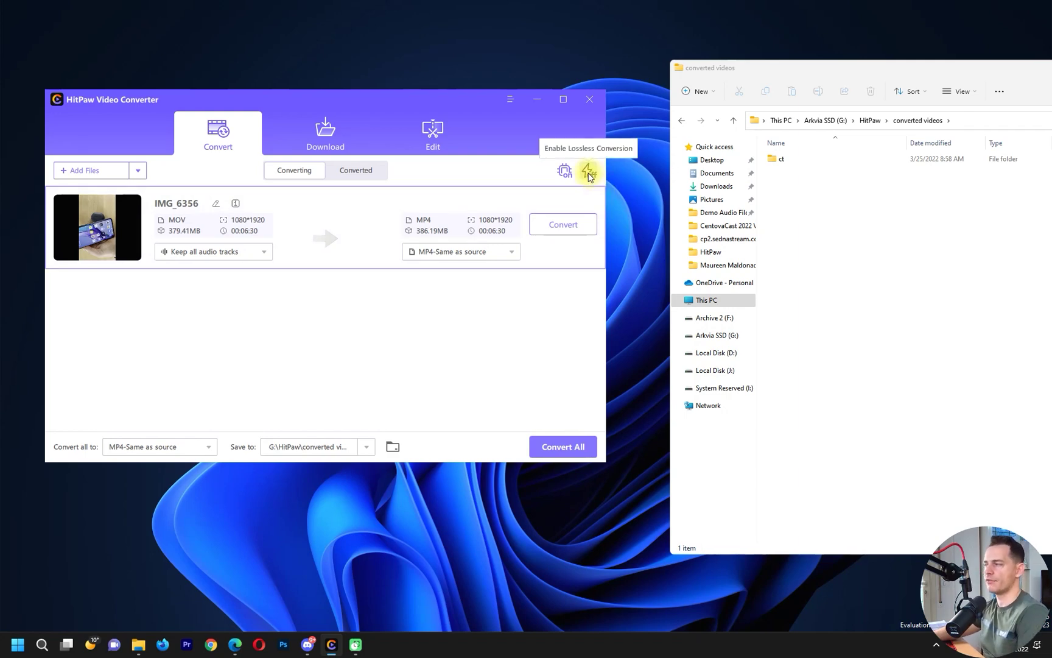
Step: Review the Ultrafast Conversion explanation and enable lossless conversion
left_click(590, 176)
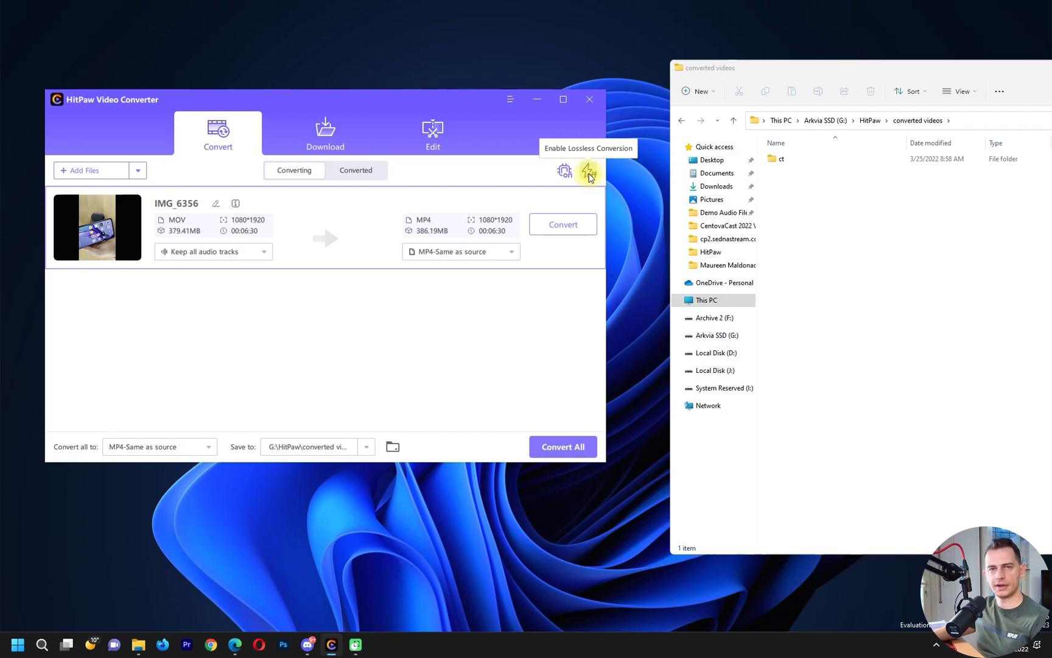
left_click(589, 176)
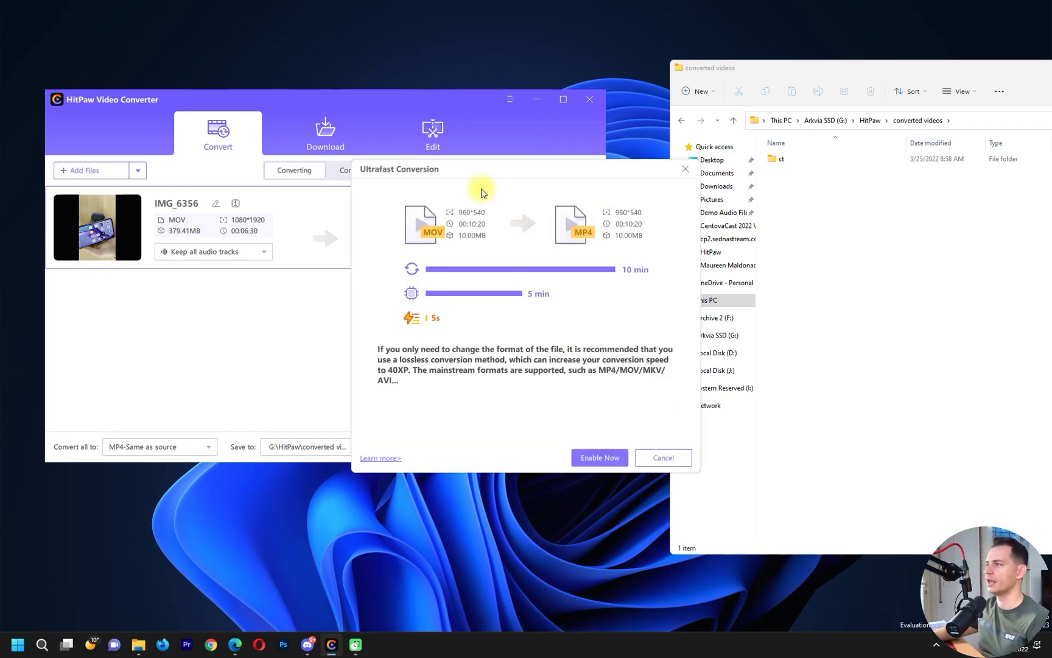
left_click_drag(462, 169, 278, 179)
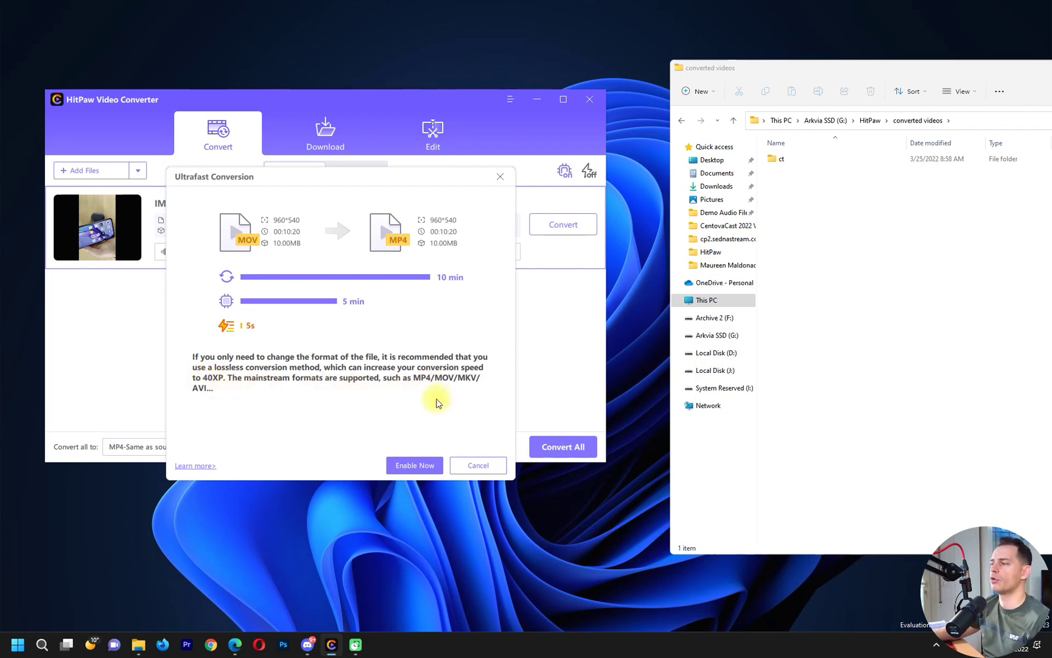
left_click(414, 466)
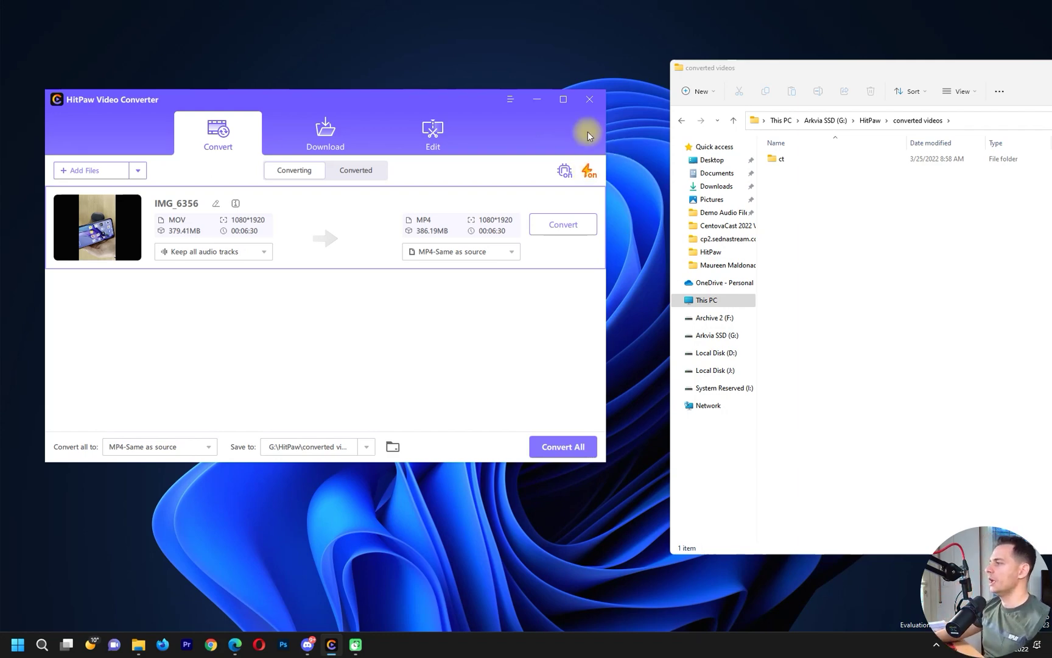
Step: Enable hardware acceleration on the NVIDIA Quadro K4200 GPU via the detection dialog
left_click(564, 173)
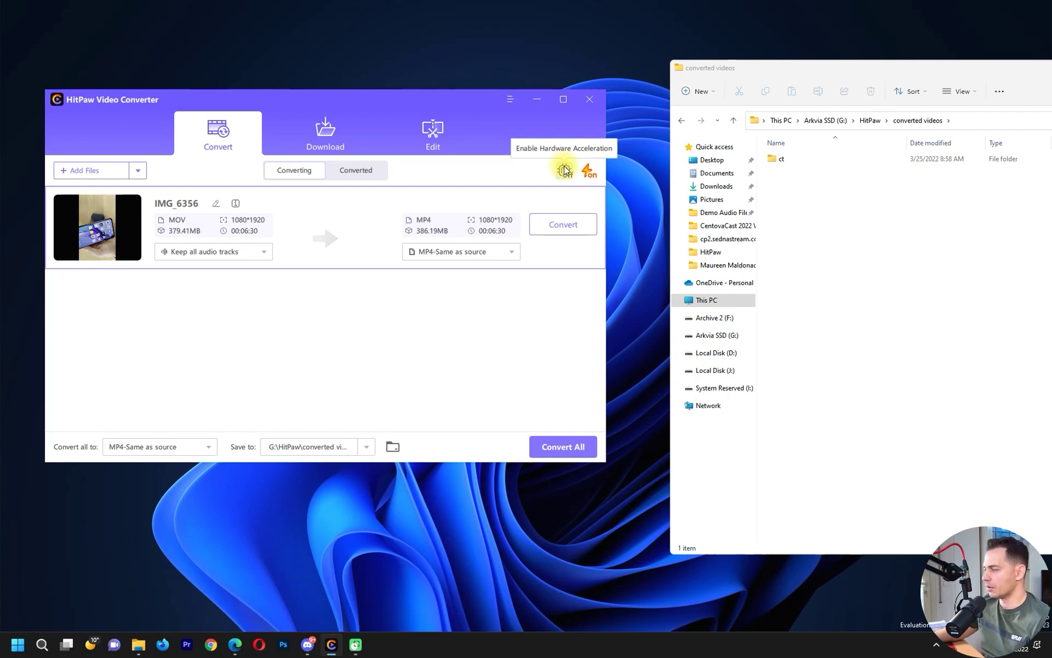
left_click(563, 170)
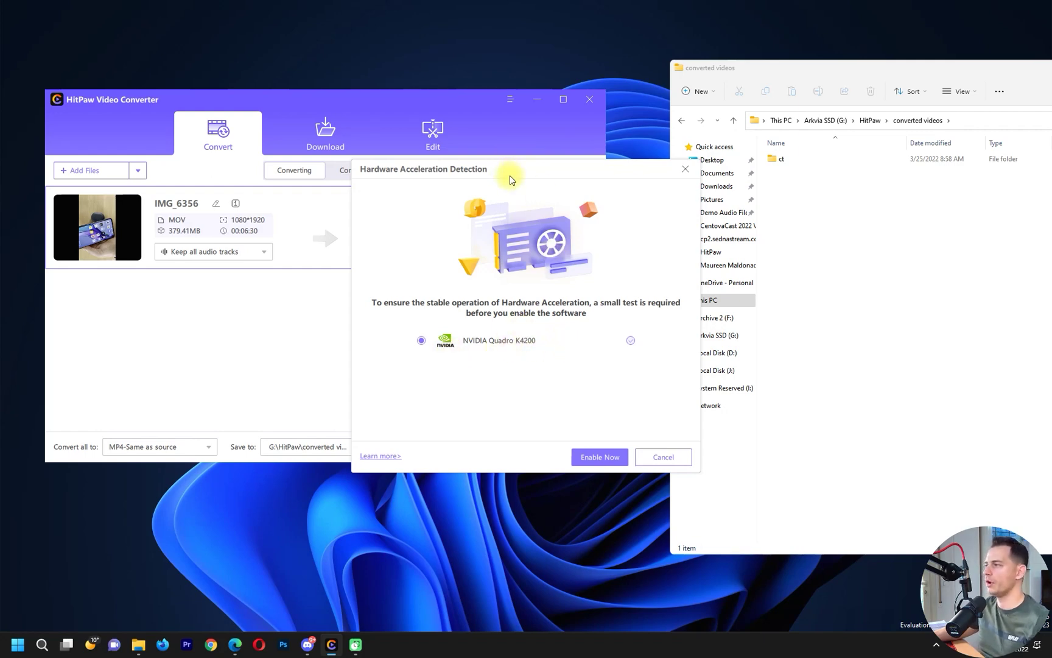
left_click_drag(511, 169, 413, 164)
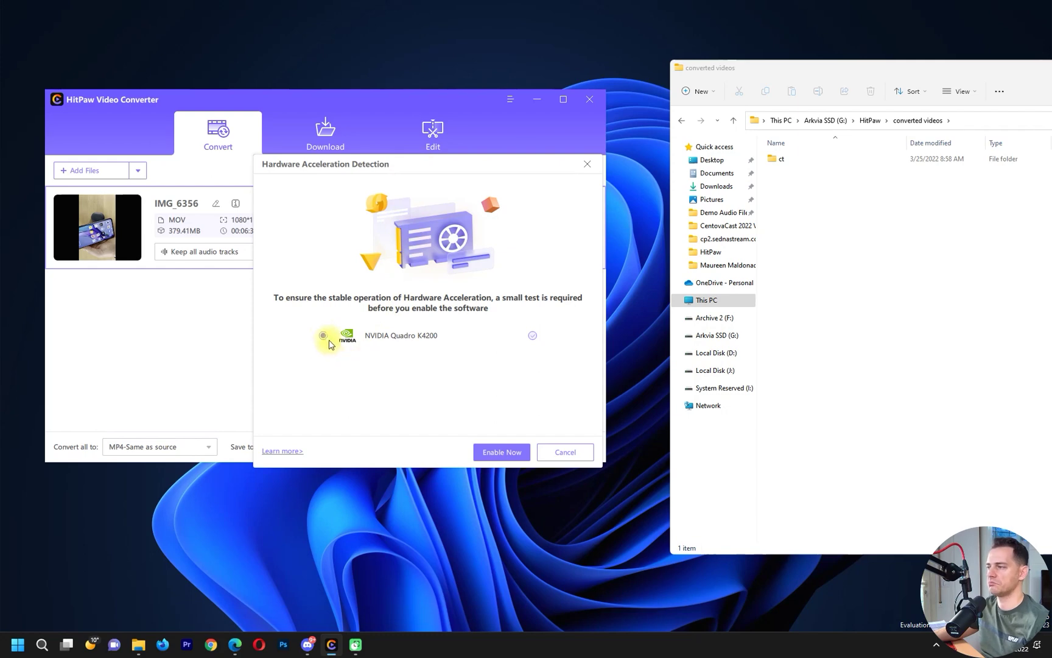
left_click(511, 454)
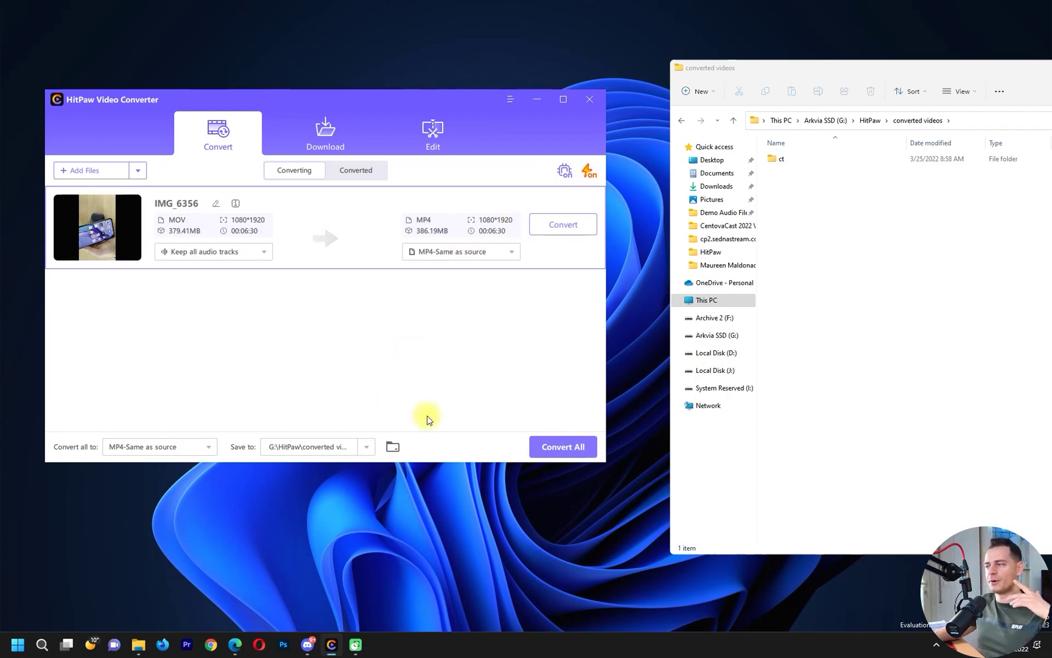
Step: Convert IMG_6356 to MP4 and check the 386,683 KB output in converted videos
left_click(558, 225)
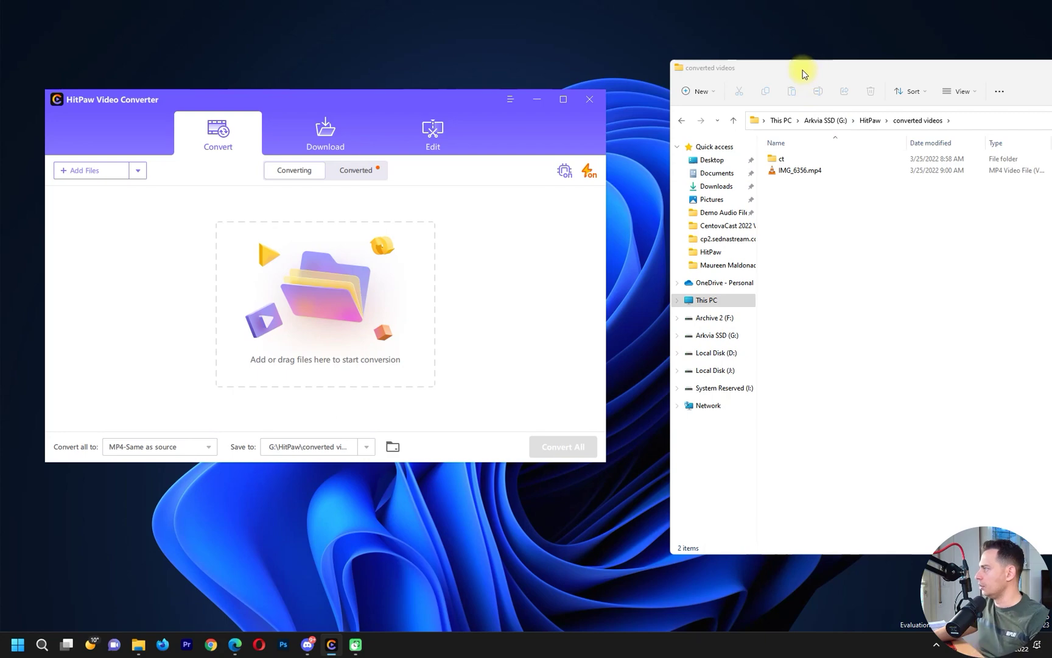
left_click_drag(801, 73, 773, 61)
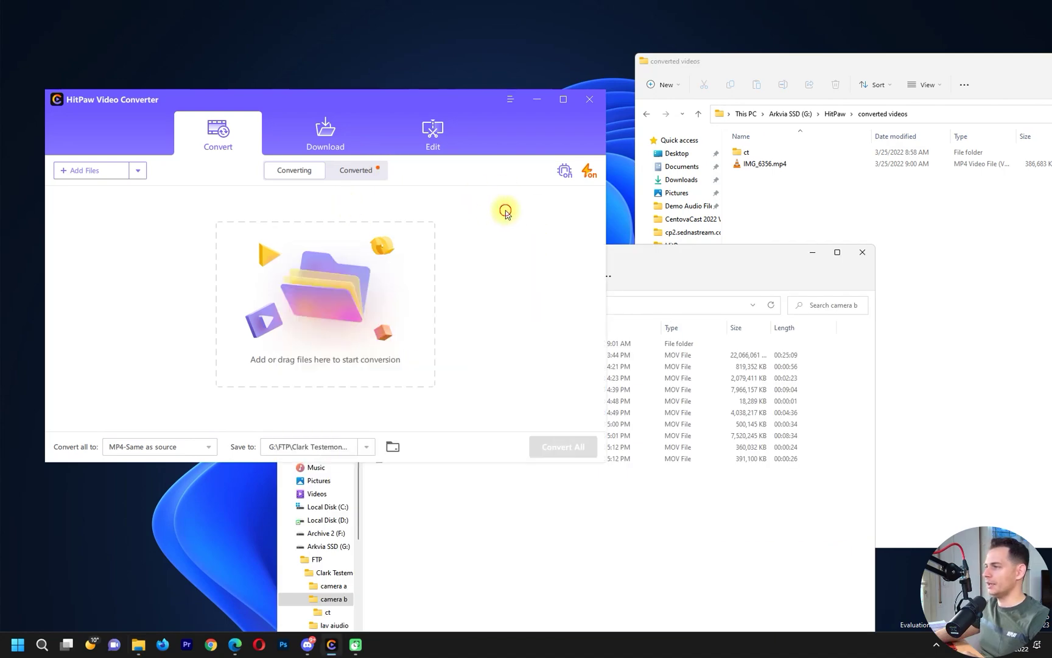
Step: Add the 3.85GB A096_12051049_C006.mov and start converting it to MP4
left_click(463, 212)
left_click(361, 291)
left_click(254, 290)
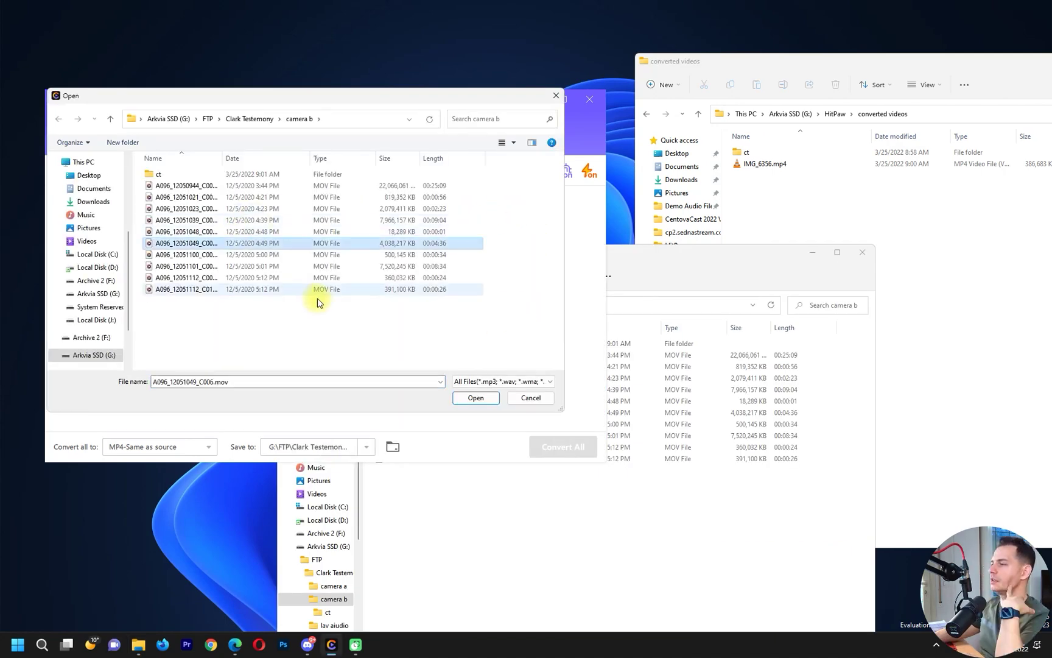
left_click(474, 395)
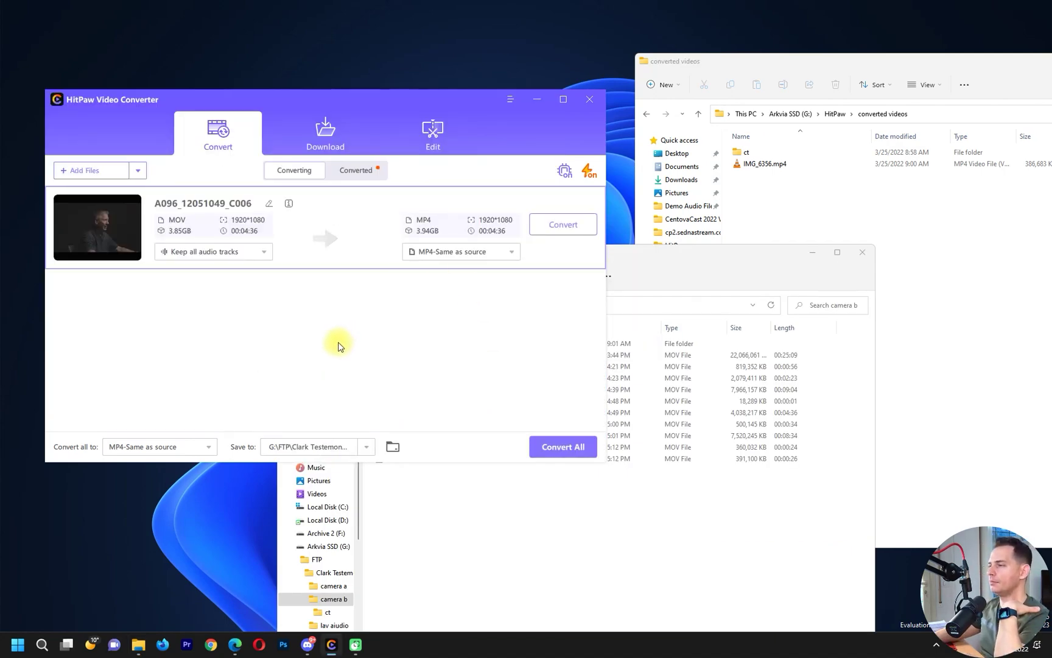
left_click(551, 228)
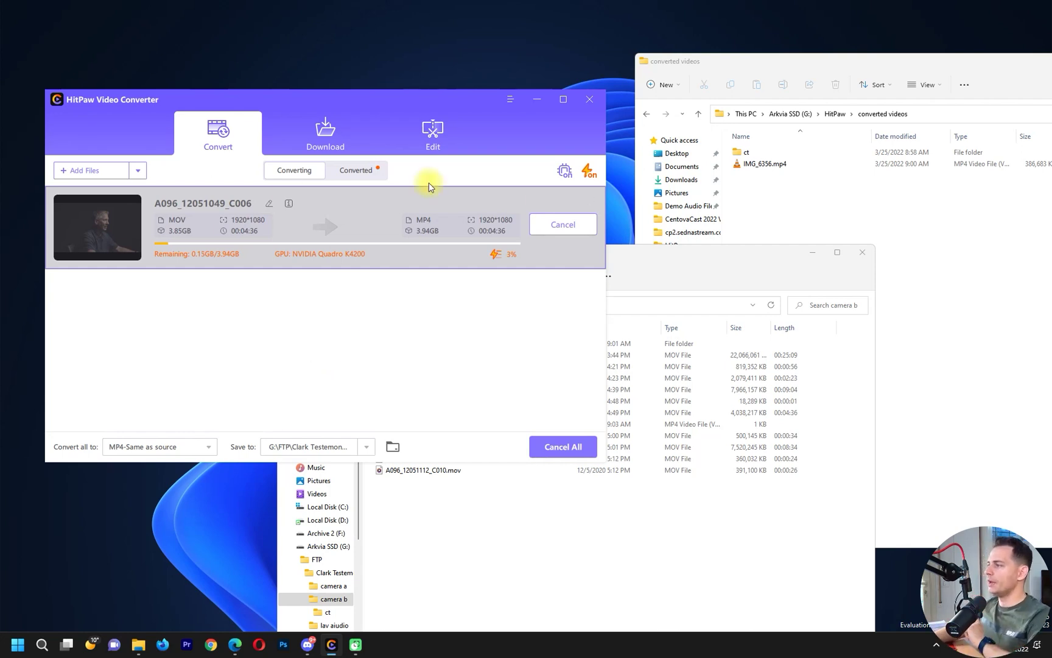
Step: Toggle lossless conversion and hardware acceleration off while A096_12051049_C006 converts
left_click(589, 175)
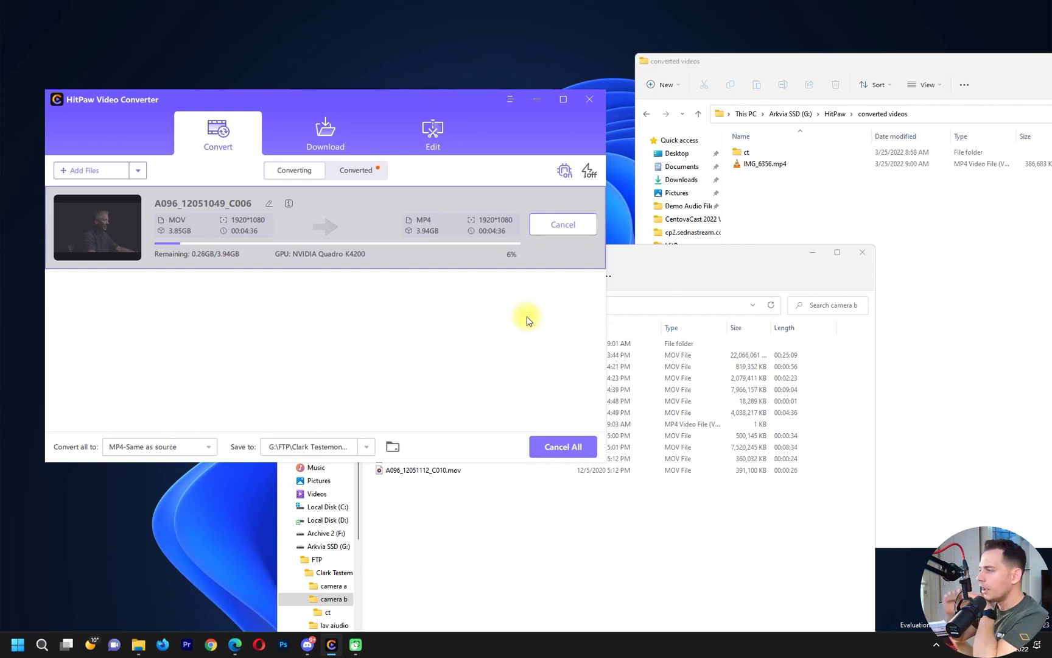
left_click(565, 172)
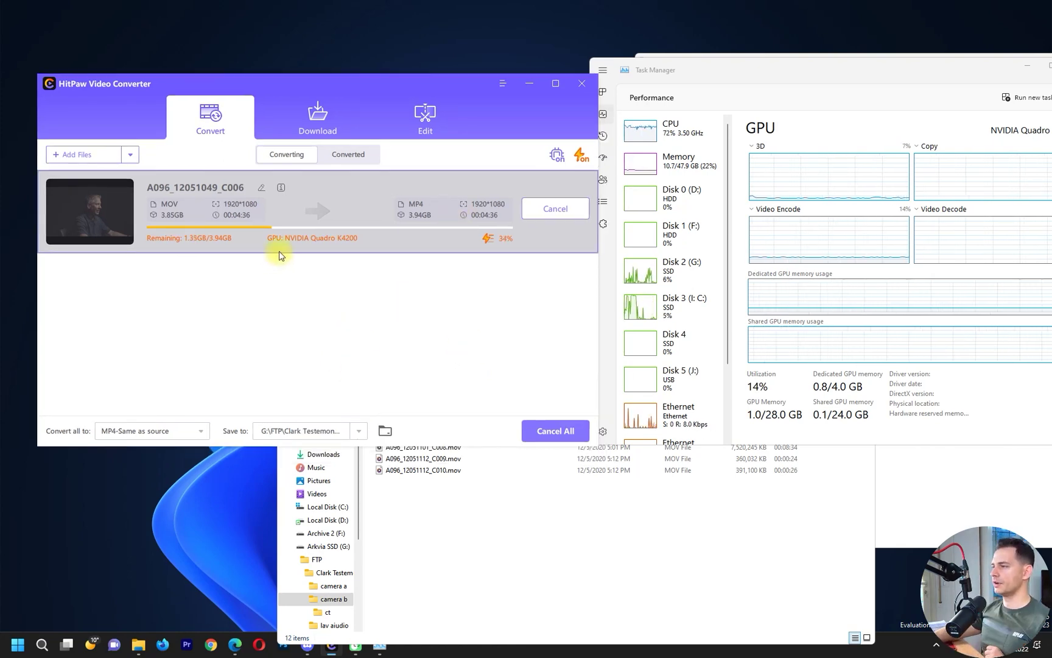
Step: Cancel and remove A096_12051049_C006, then add A096_12051021_C002.mov and start its MP4 conversion
scroll(676, 417, "down", 3)
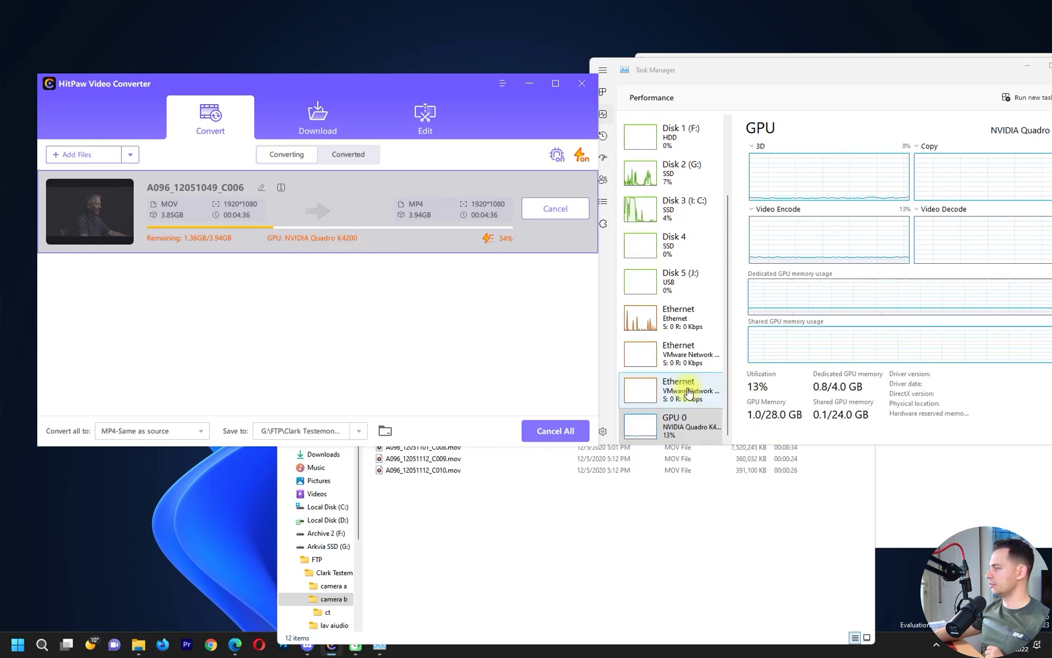
left_click(555, 208)
left_click(583, 186)
left_click(385, 313)
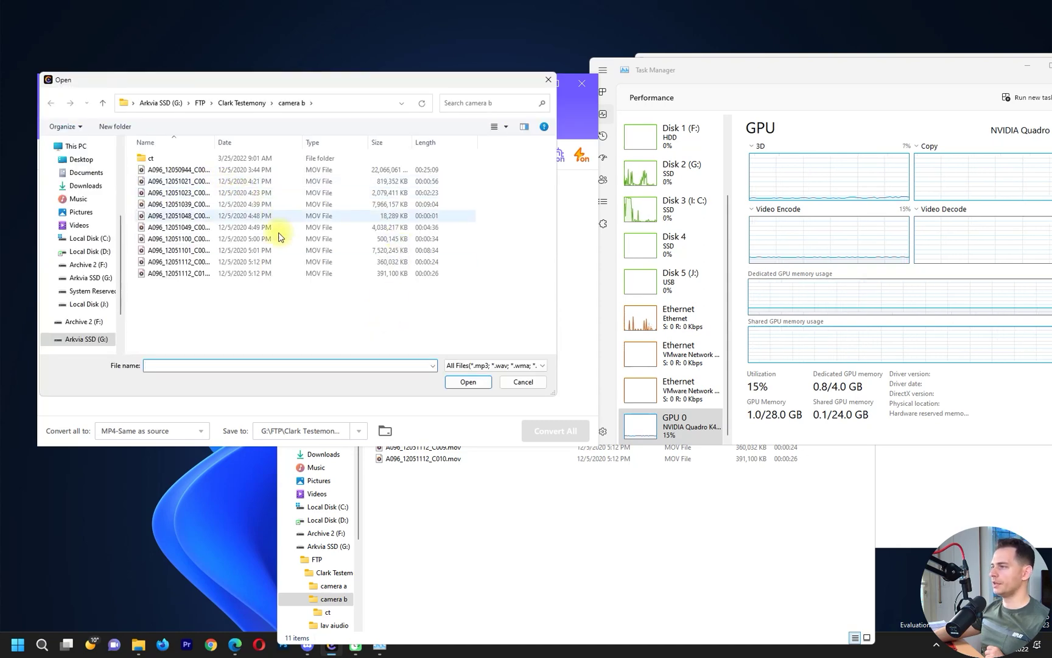
left_click(195, 181)
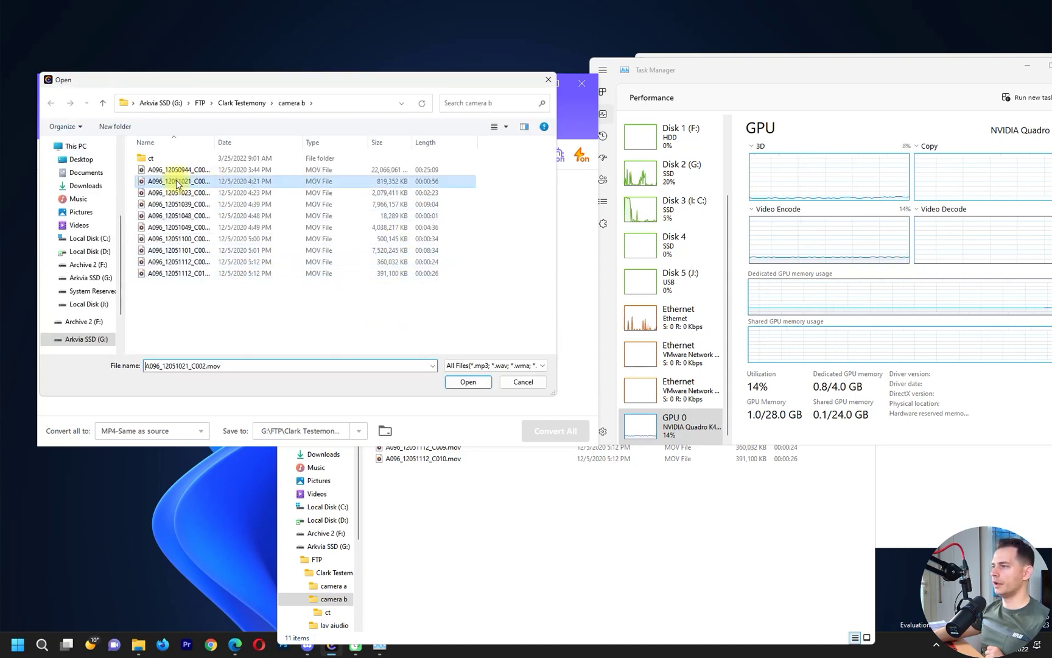
left_click(451, 384)
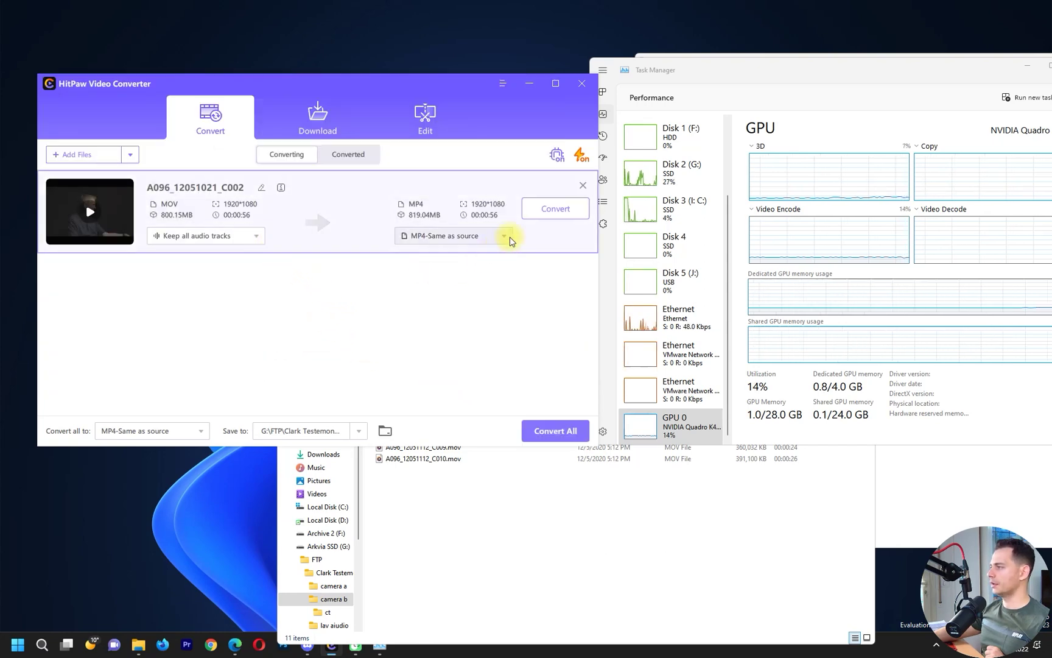
left_click(546, 210)
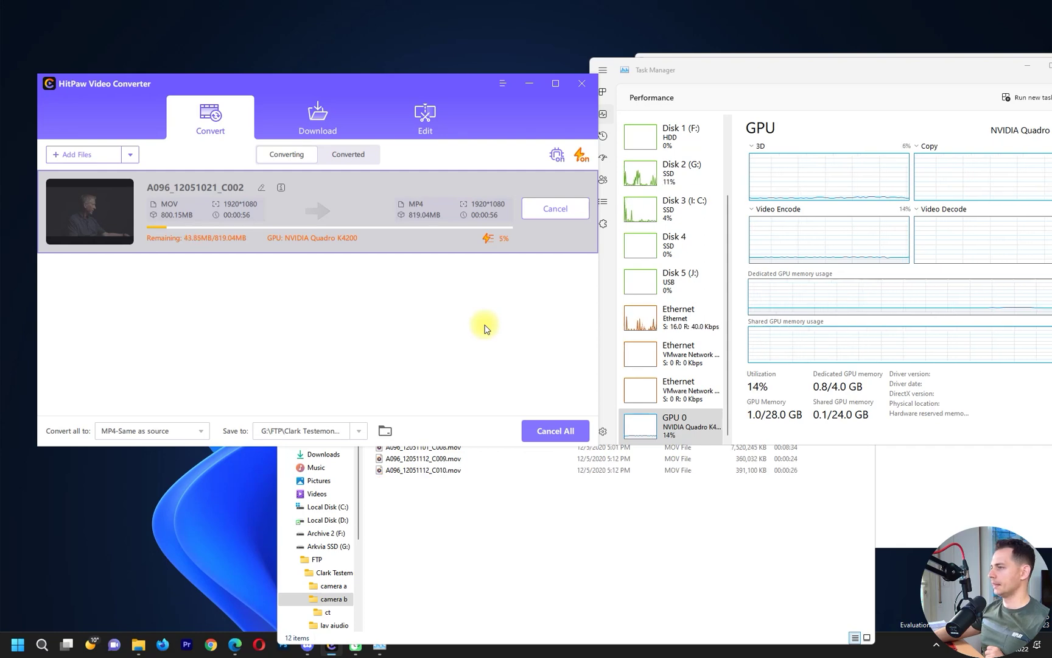
Step: Let A096_12051021_C002 finish and view the Converted list showing both MP4s (1.14GB)
scroll(627, 289, "up", 3)
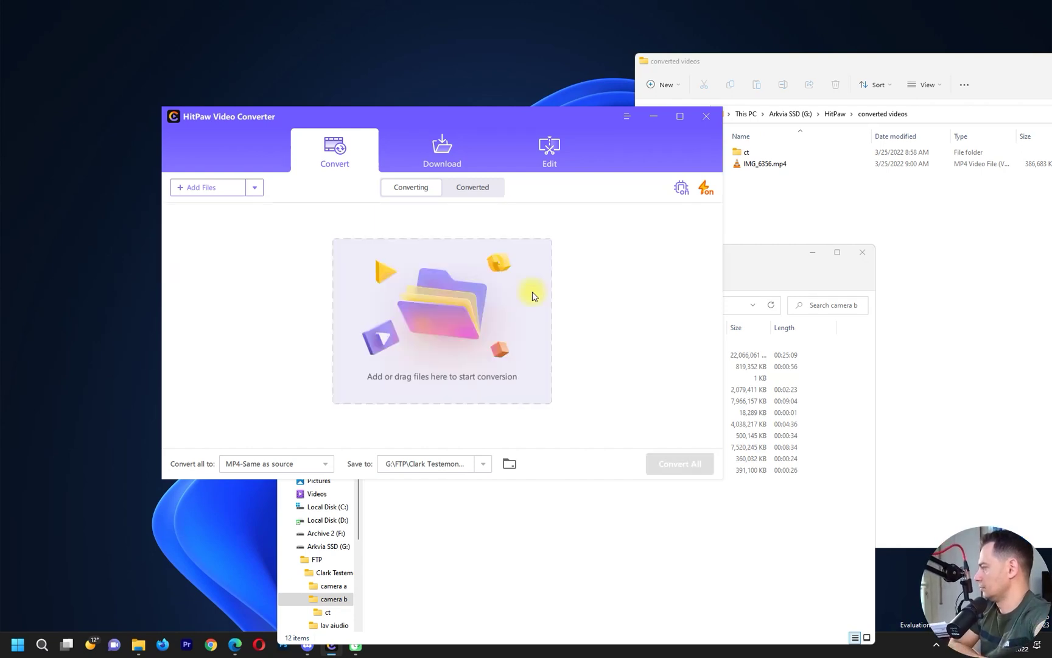
left_click(455, 186)
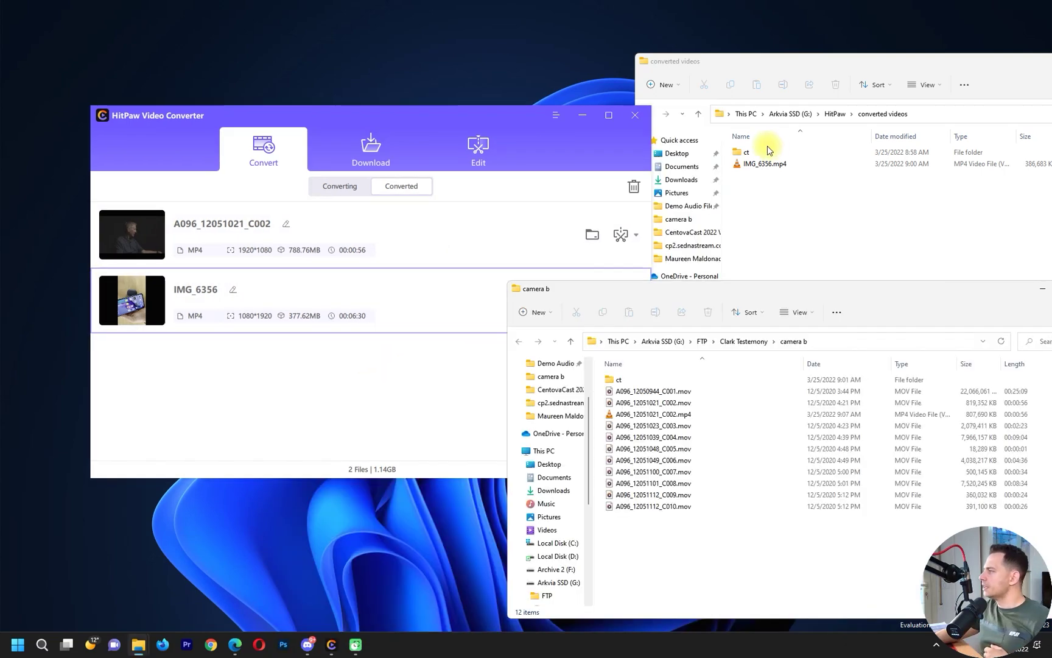
Step: Find IMG_6356.mp4 in HitPaw\converted videos and play it in VLC
left_click(791, 161)
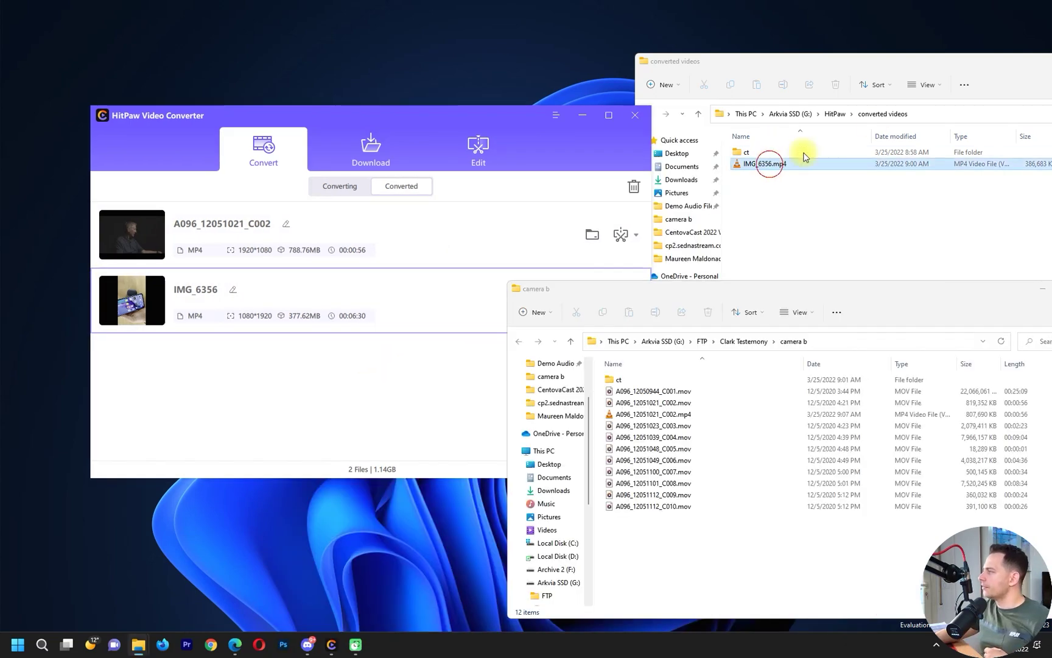
left_click(835, 113)
left_click_drag(864, 59, 730, 56)
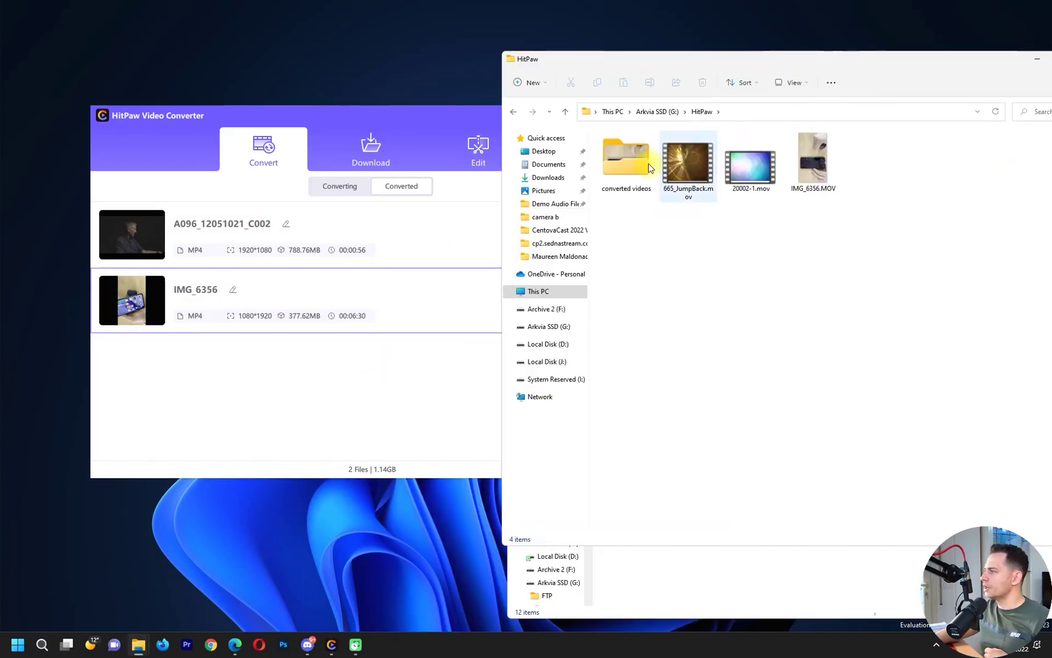
double_click(630, 155)
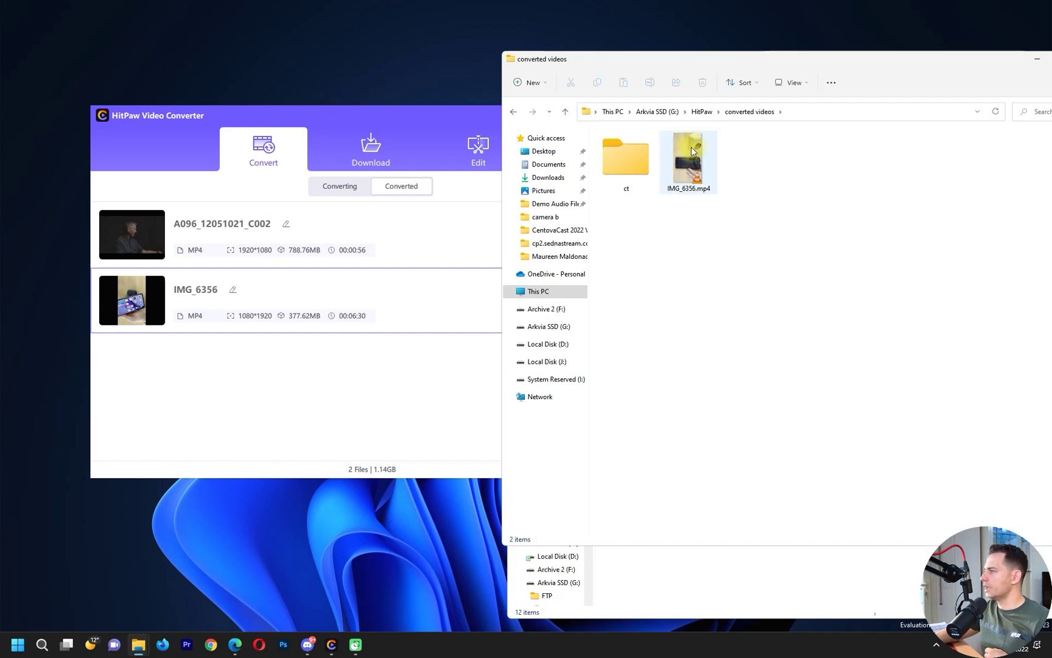
left_click(691, 148)
left_click(683, 161)
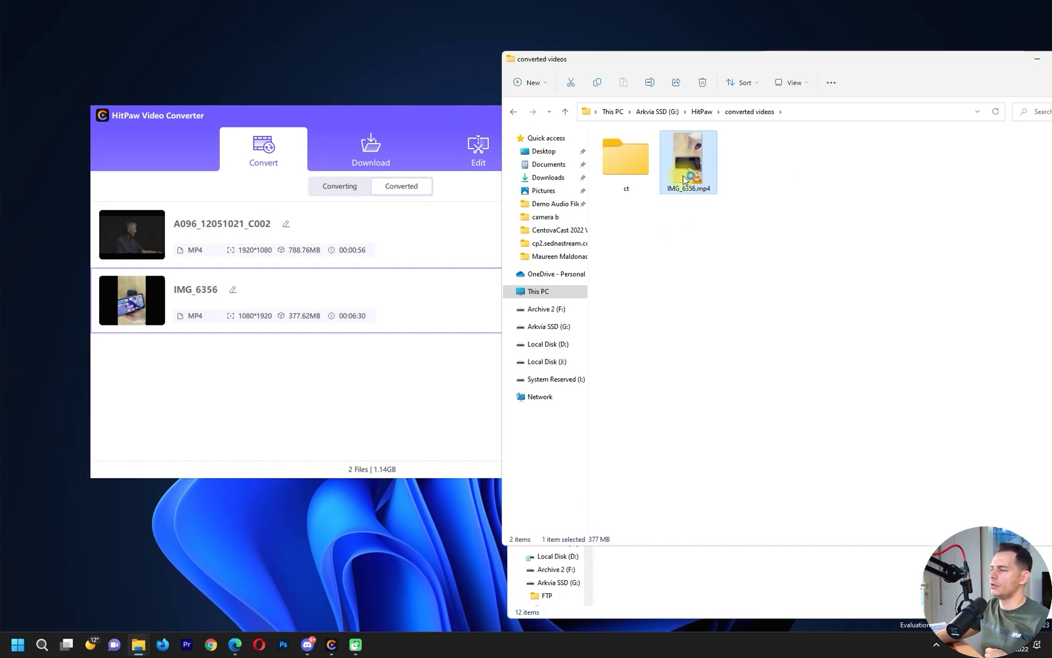
double_click(684, 179)
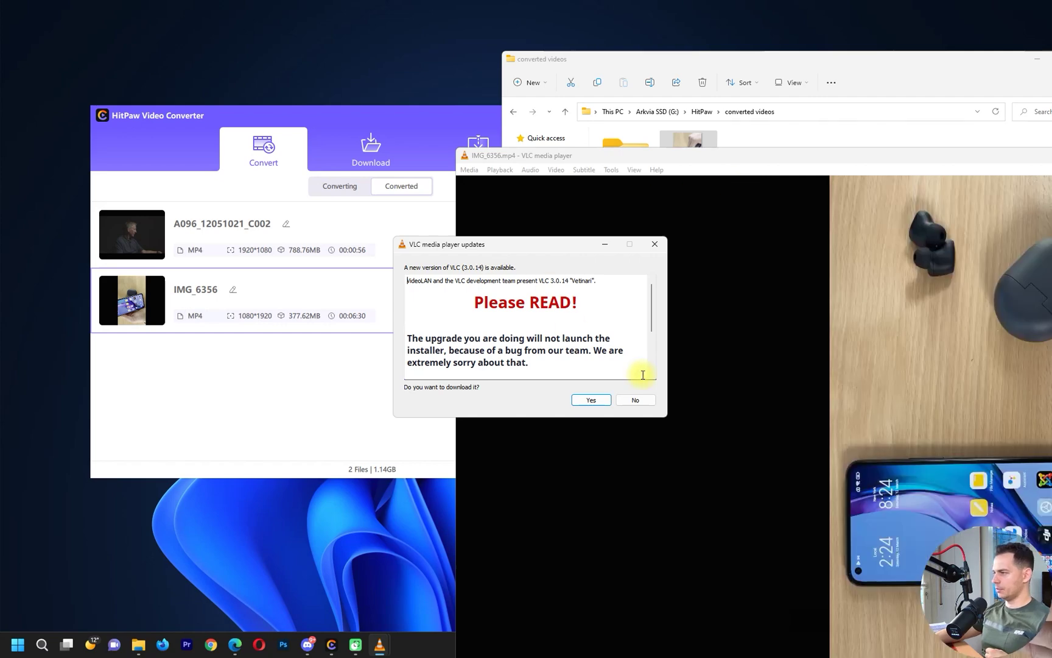
Step: Dismiss VLC's update prompt, view the full IMG_6356.mp4 playback, then close VLC
left_click(639, 399)
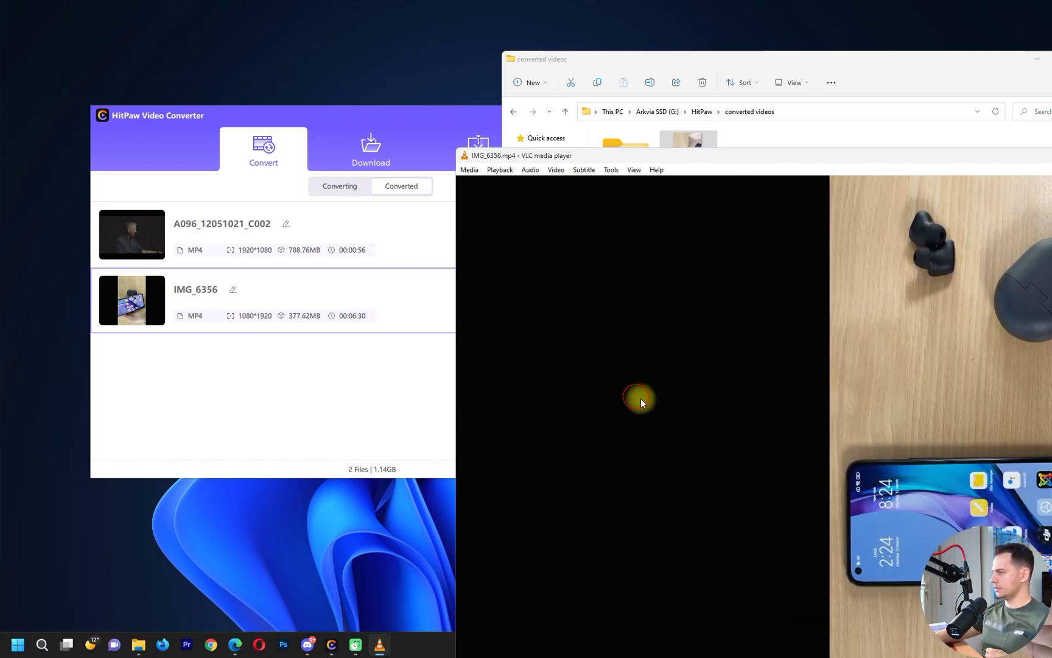
left_click(943, 156)
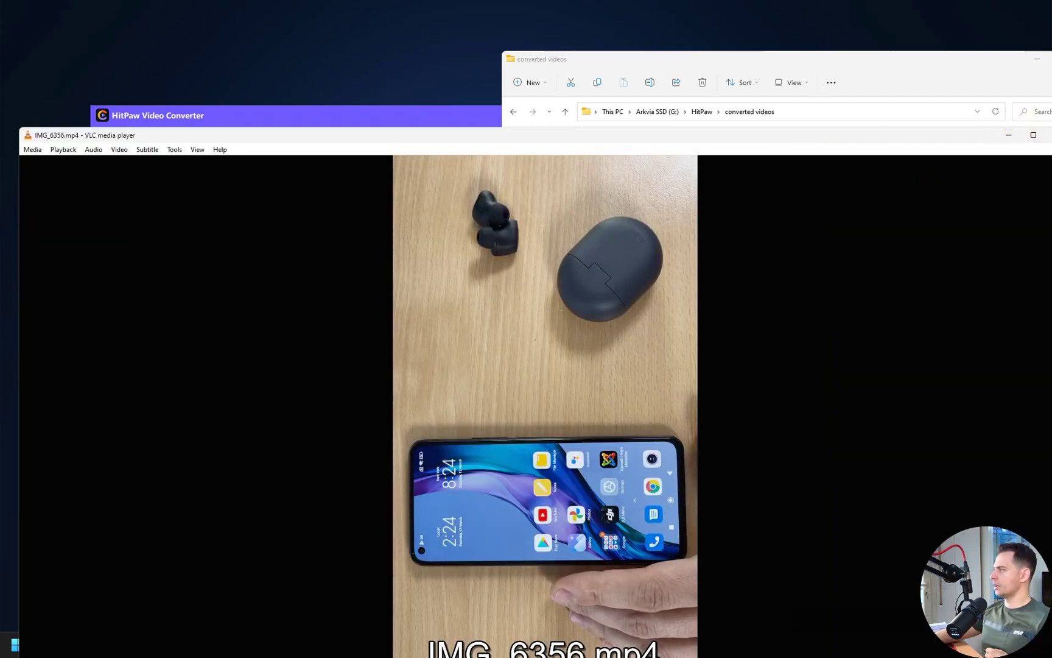
left_click_drag(748, 138, 431, 183)
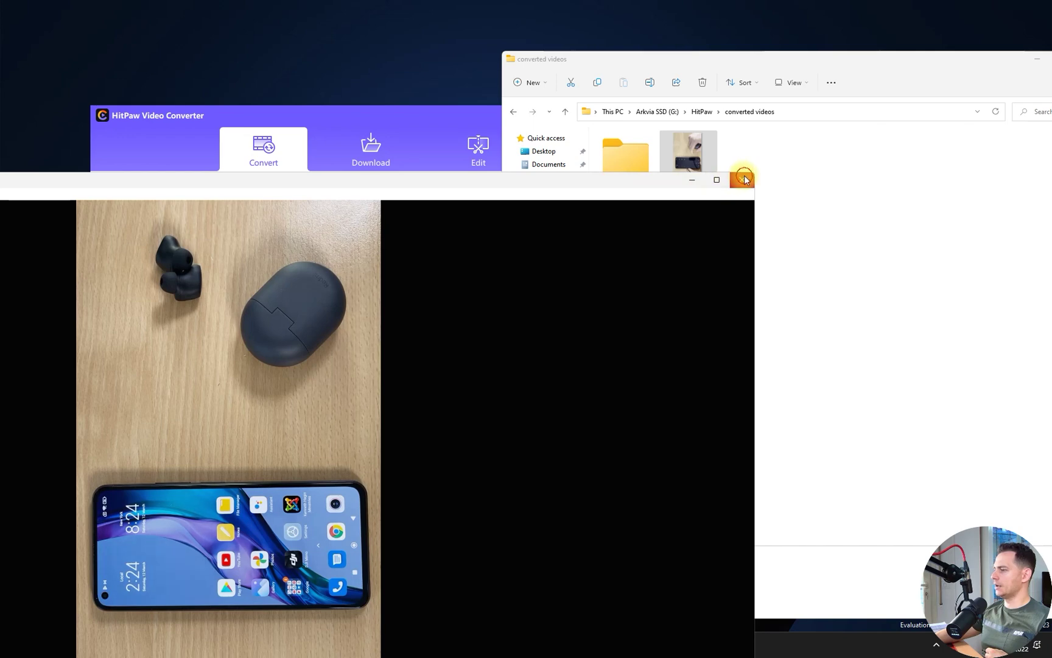
left_click(743, 179)
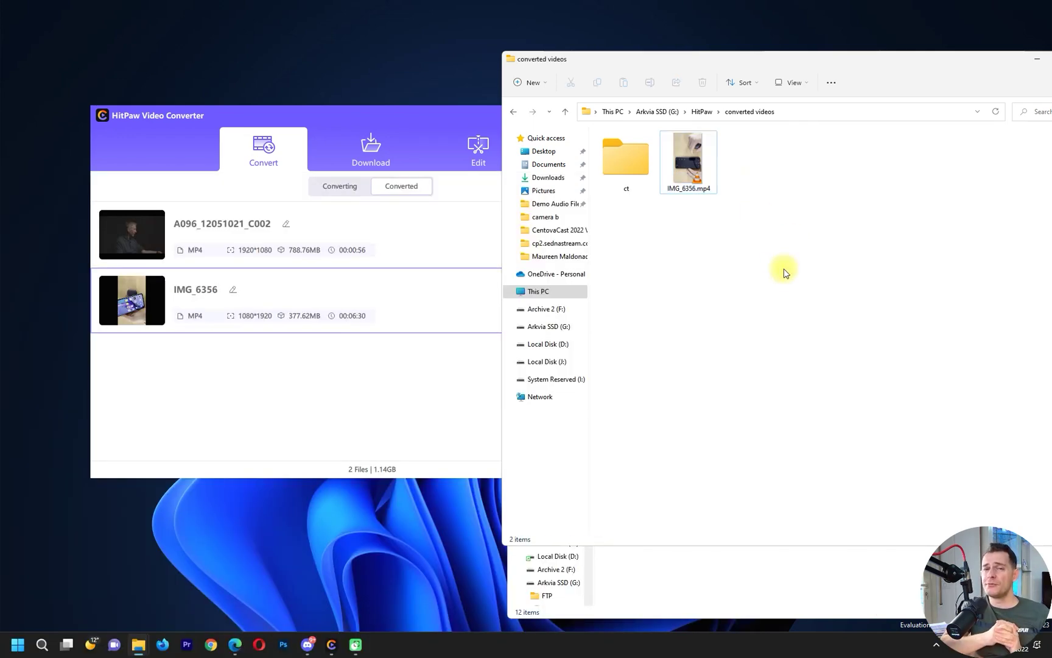